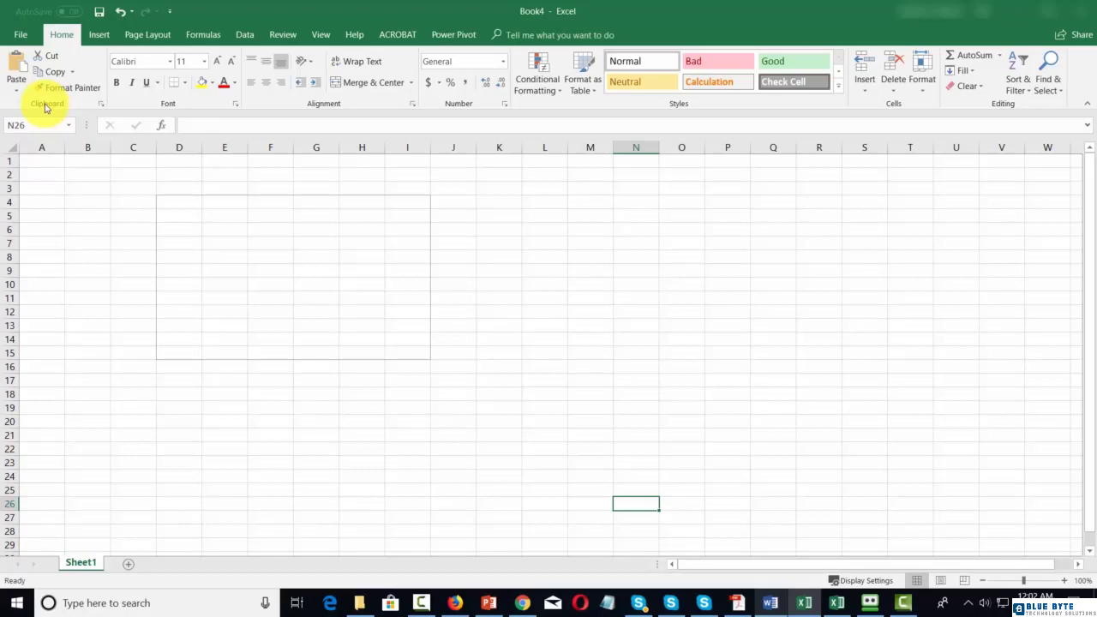
left_click(46, 163)
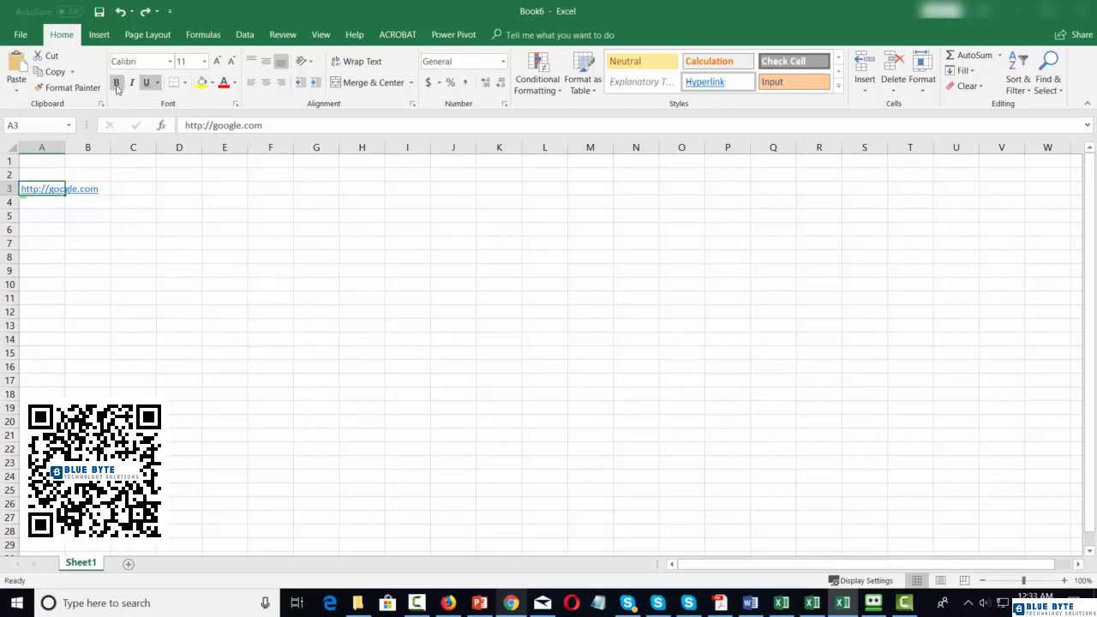
left_click(116, 84)
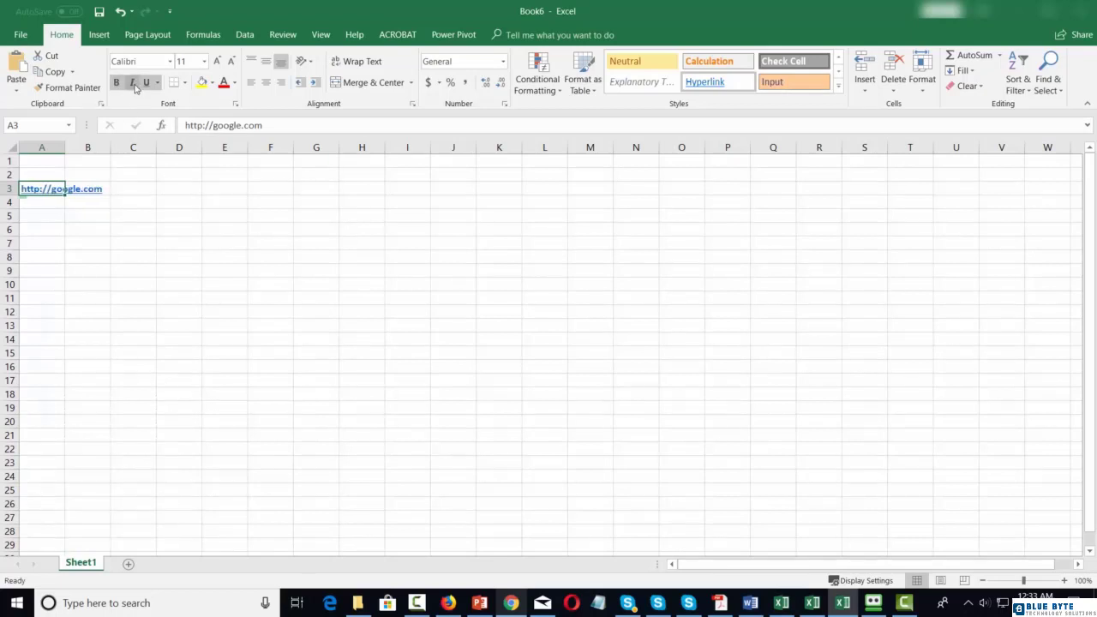
left_click(134, 83)
left_click(148, 83)
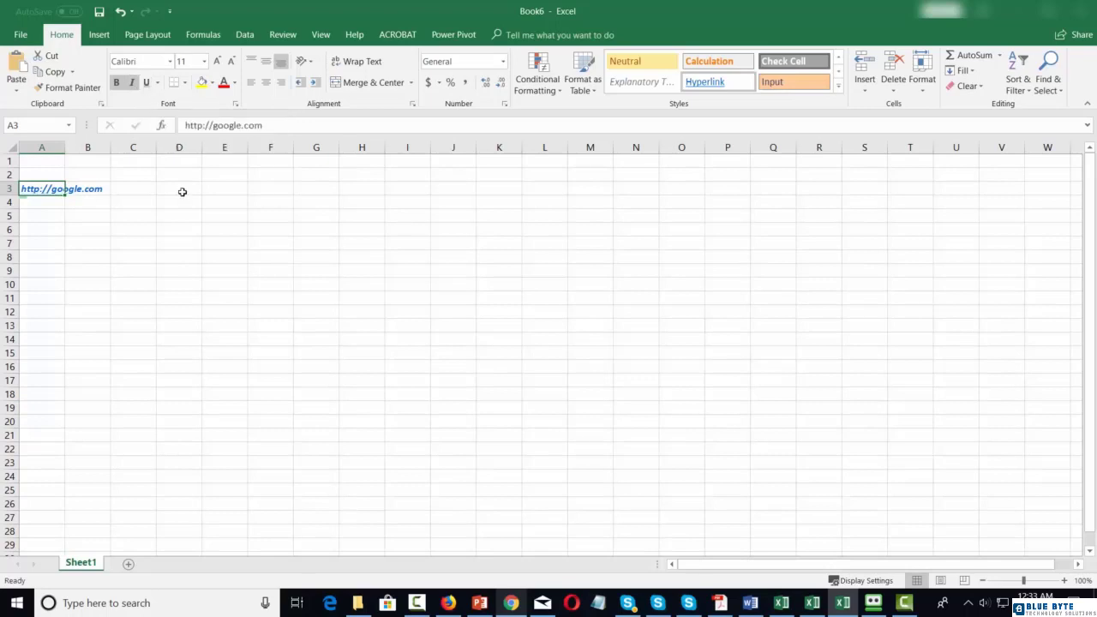
Fill the link's cell with yellow and set its font colour to the standard red.
left_click(201, 83)
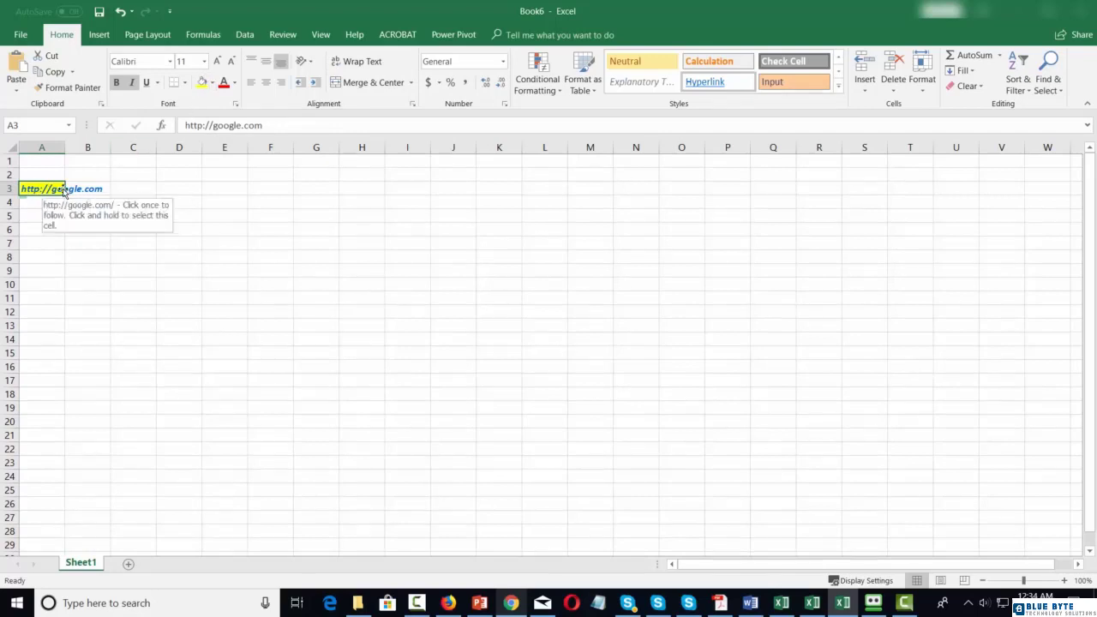
left_click(236, 84)
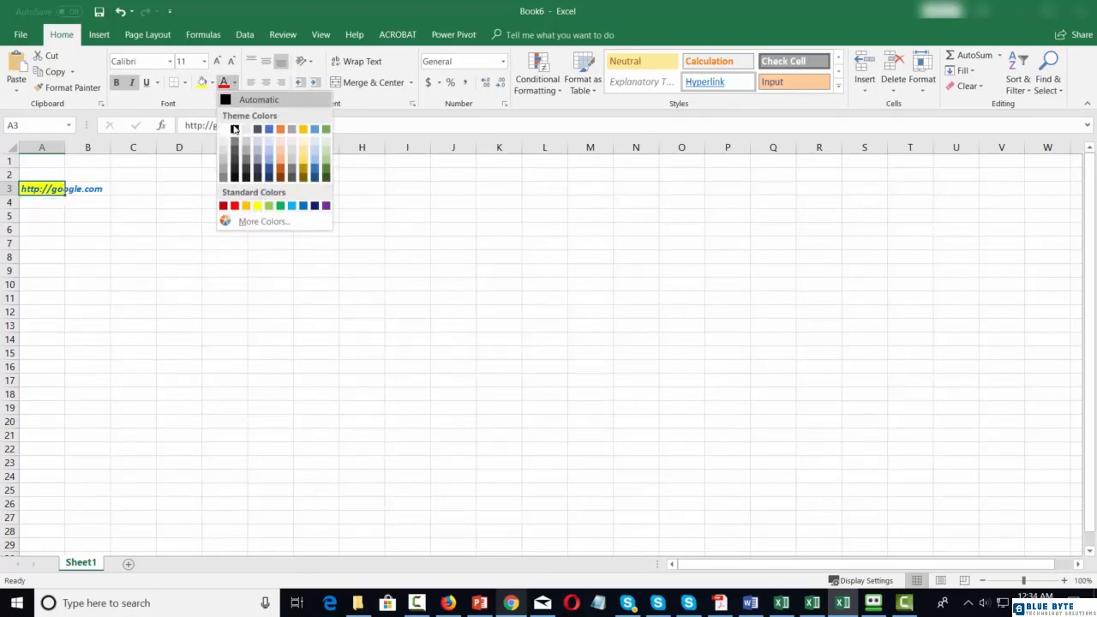
left_click(230, 207)
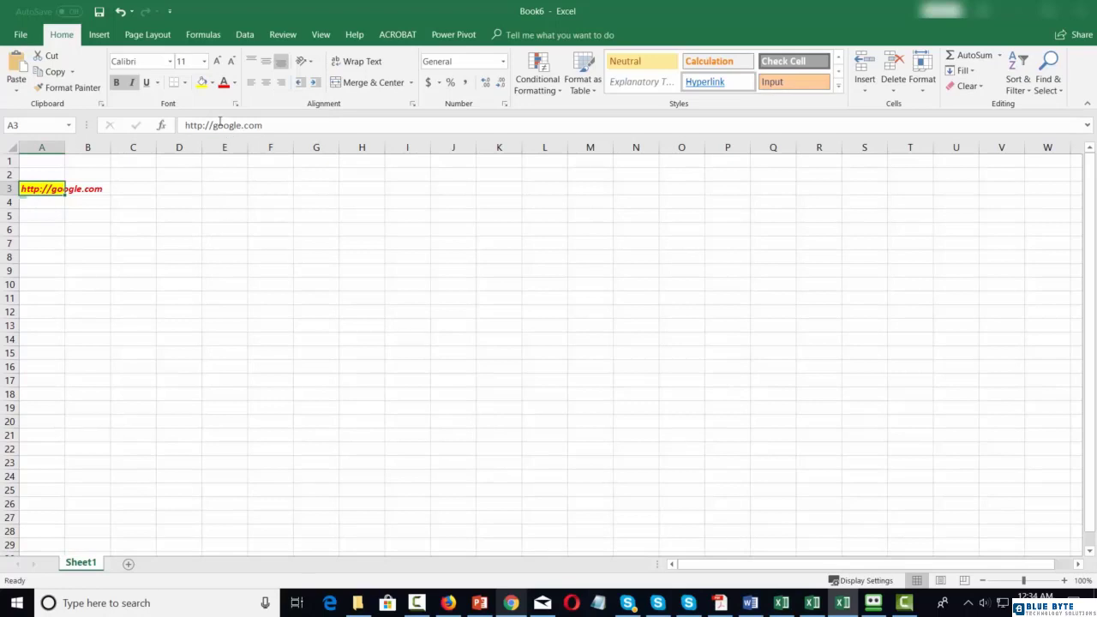
Change the link's font to Abadi and its font size to 18.
left_click(170, 61)
left_click(151, 162)
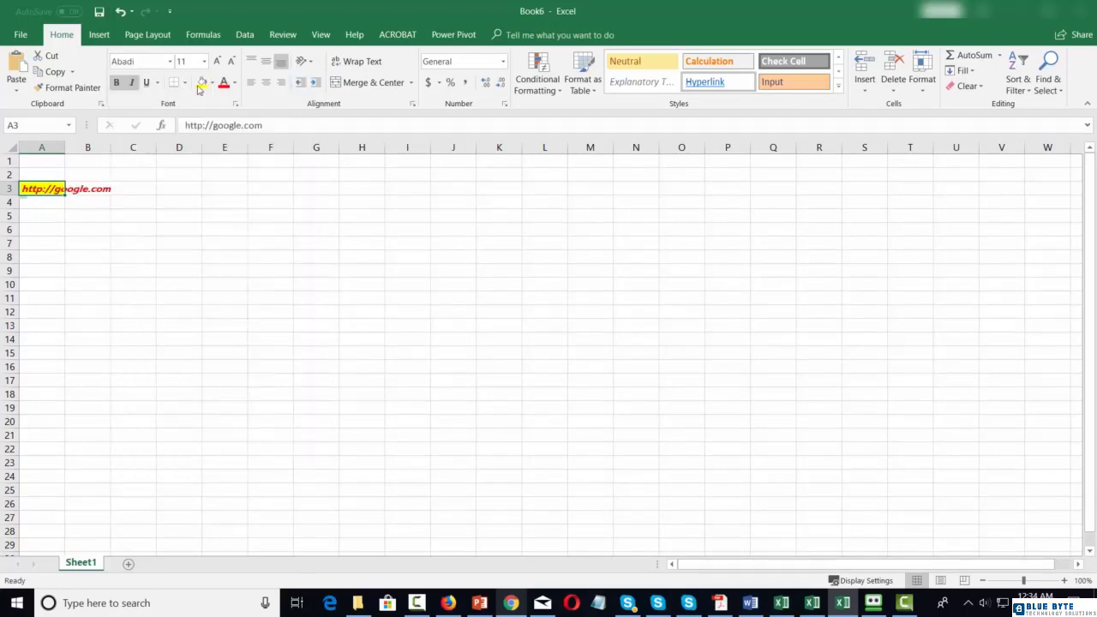
left_click(204, 61)
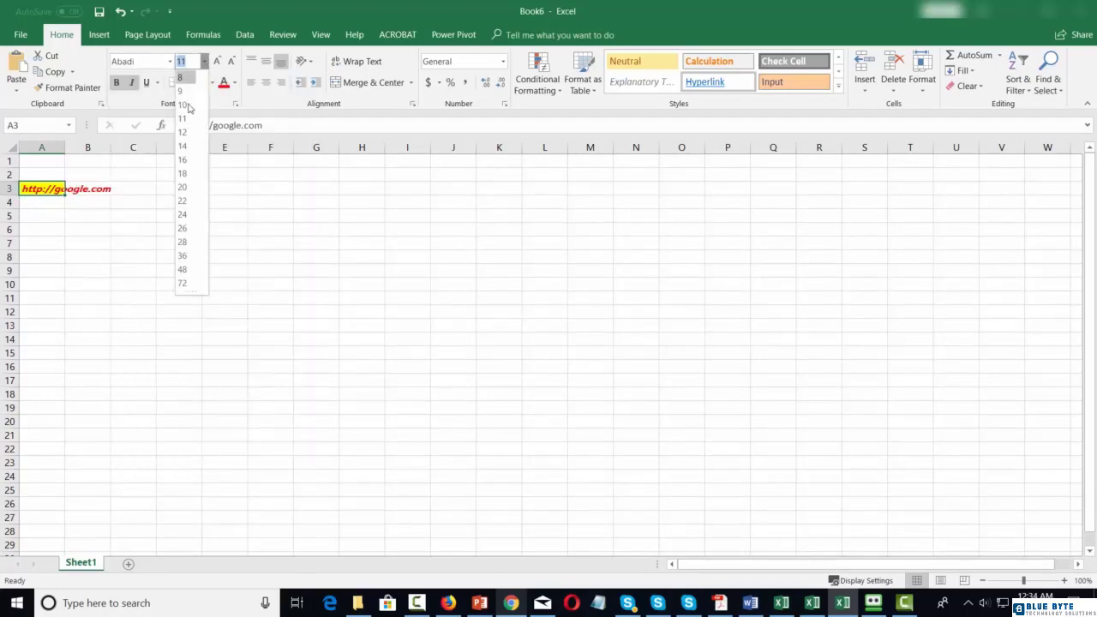
left_click(182, 168)
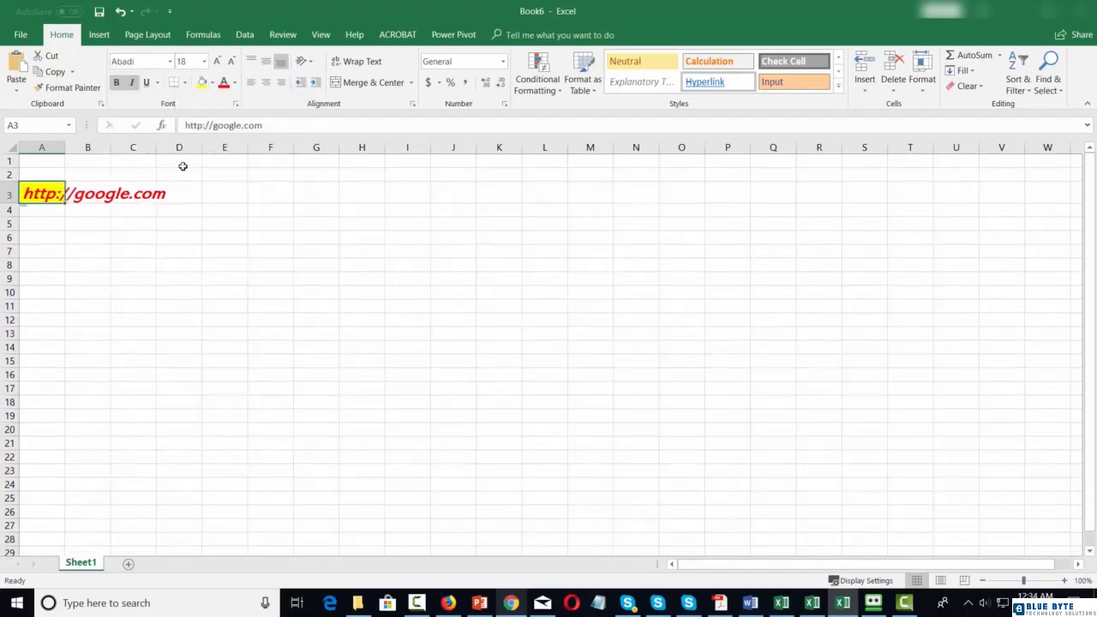
AutoFit column A to the link text and widen it well beyond the text.
double_click(65, 148)
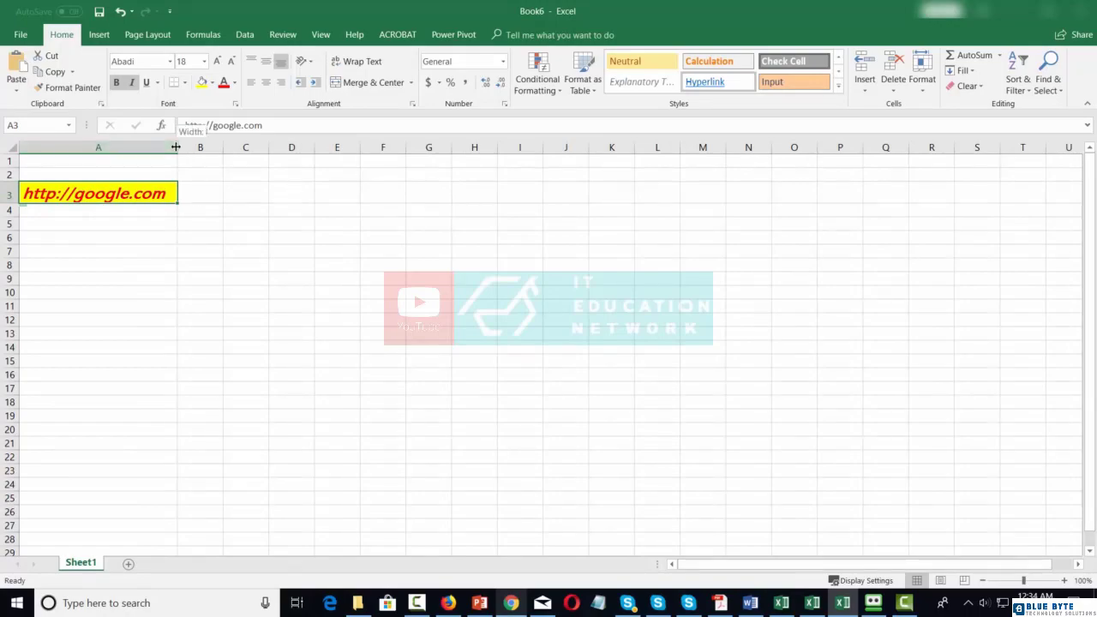
left_click_drag(176, 147, 279, 147)
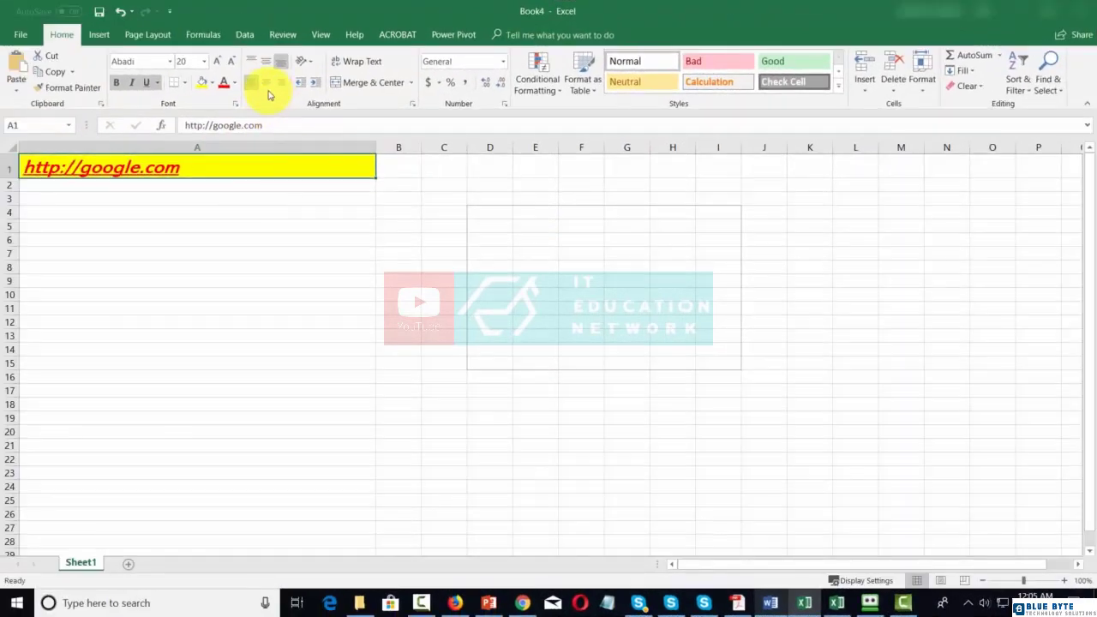
Try centre, right and left horizontal alignment on the link in cell A1.
left_click(266, 82)
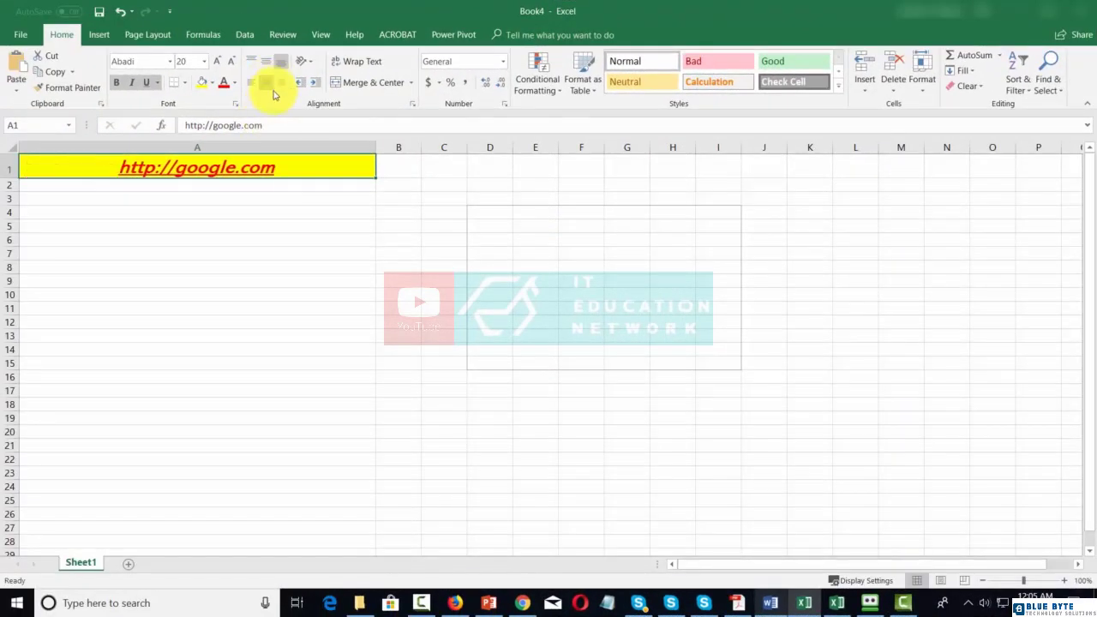
left_click(281, 83)
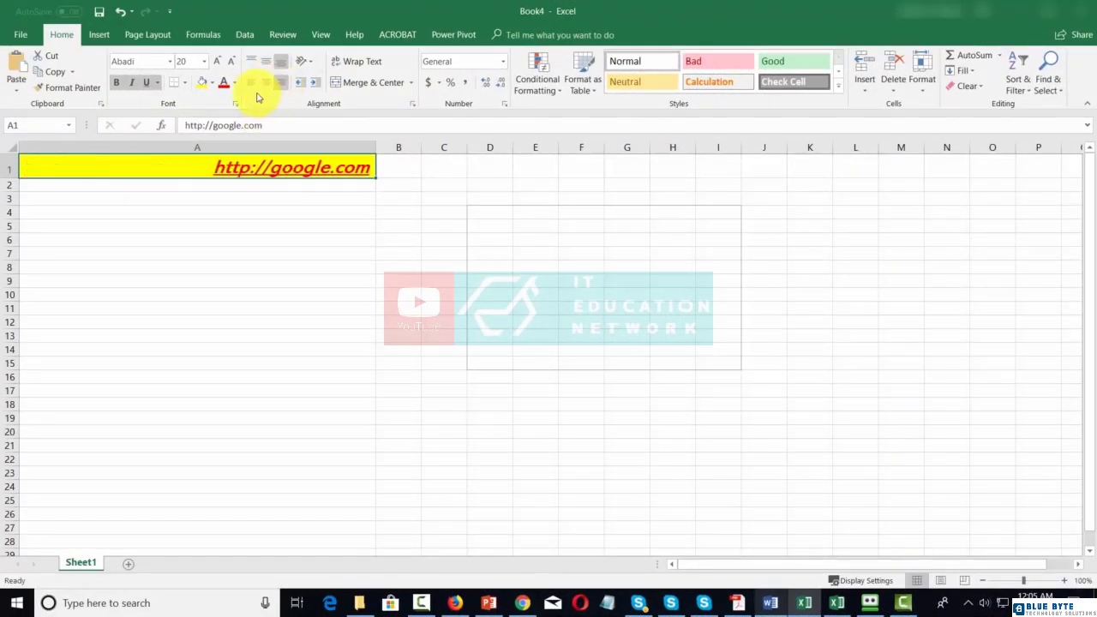
left_click(251, 83)
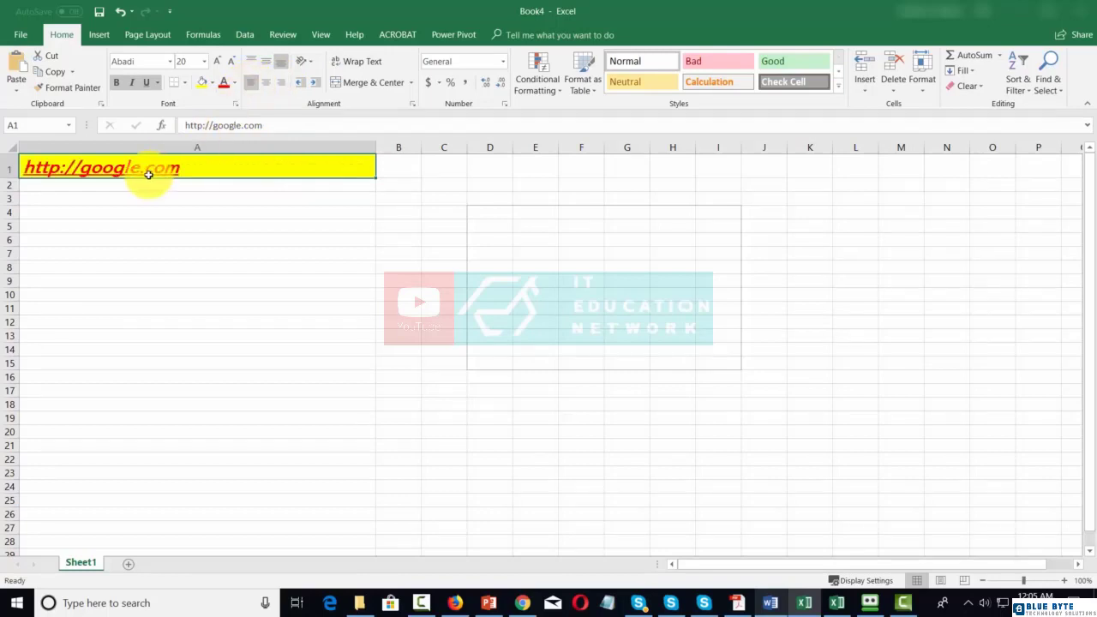
Narrow column A until the link overflows its cell, and AutoFit the column to the link text.
left_click(155, 150)
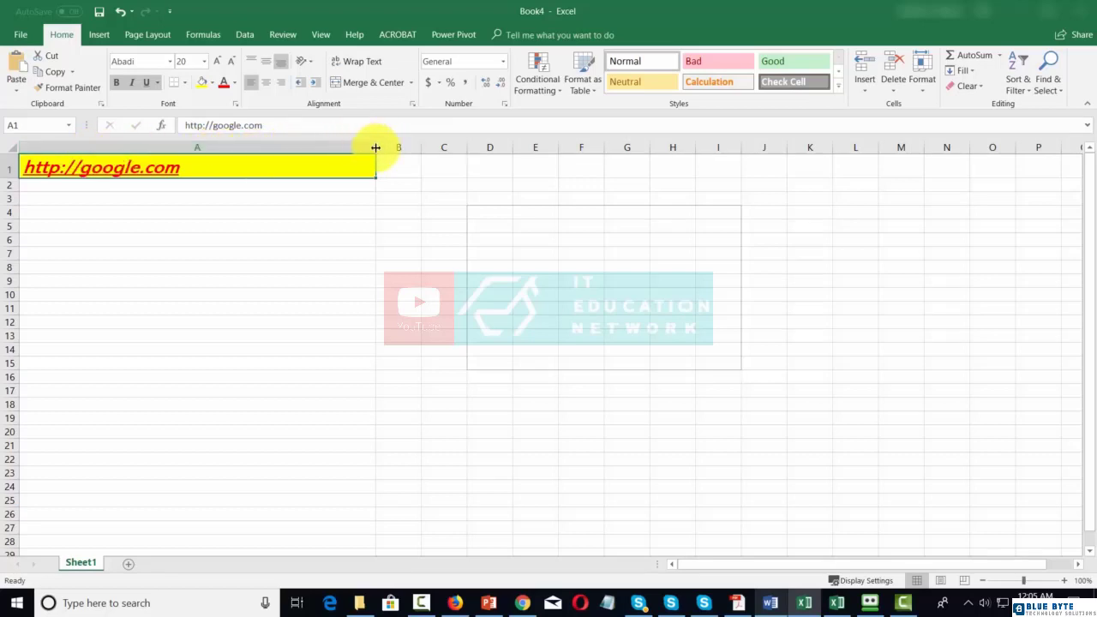
left_click_drag(374, 147, 122, 146)
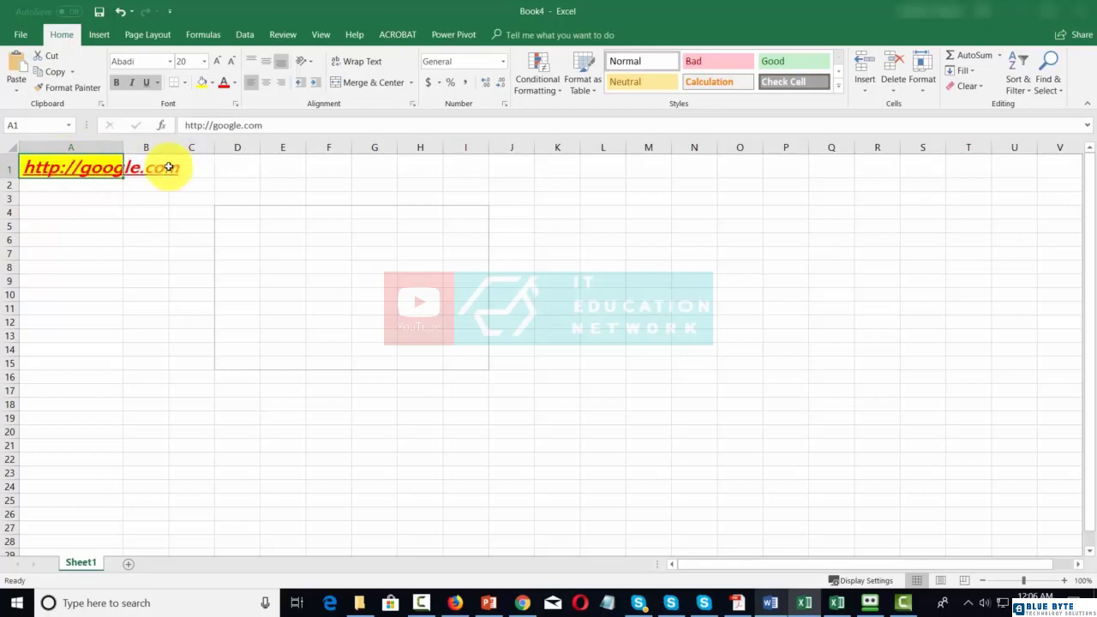
double_click(120, 147)
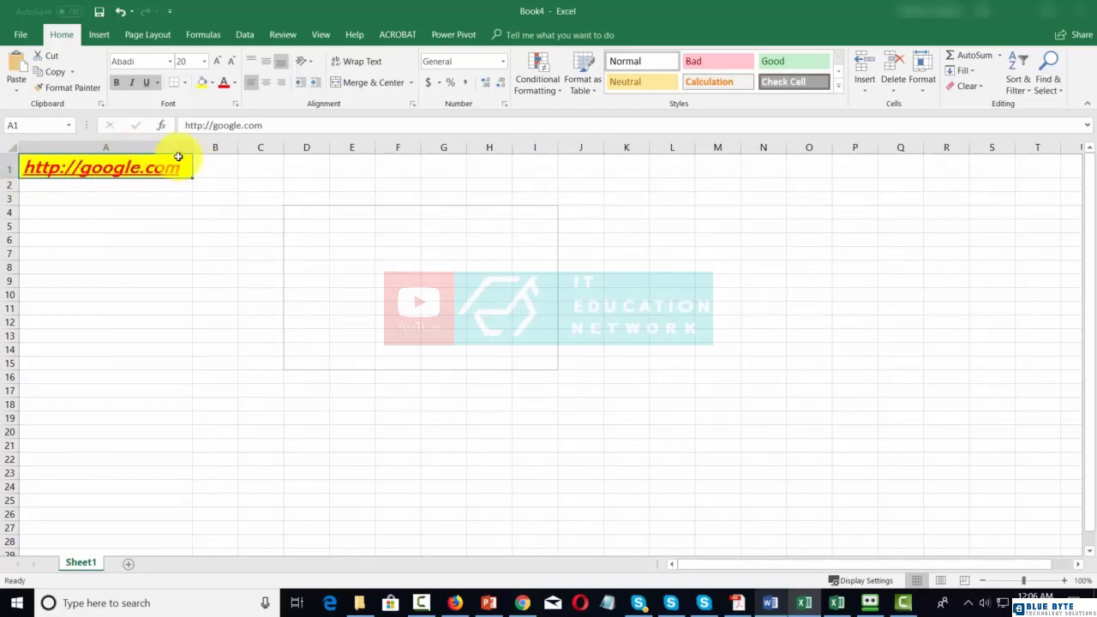
Widen column A to about twice the link's length and centre the link horizontally in its cell.
left_click_drag(191, 148, 341, 150)
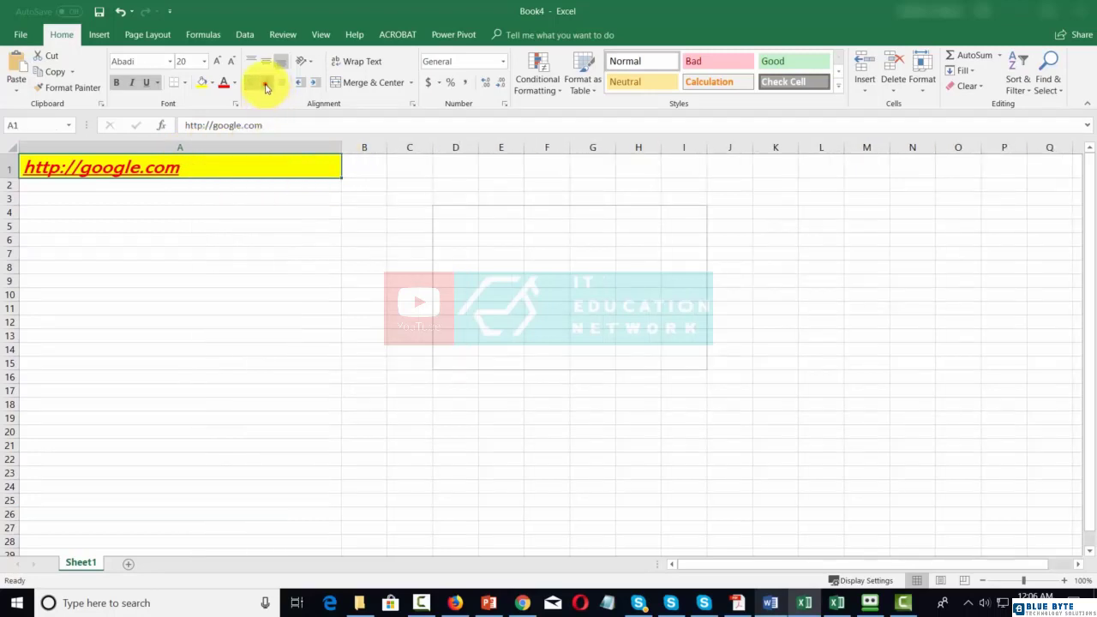
left_click(266, 83)
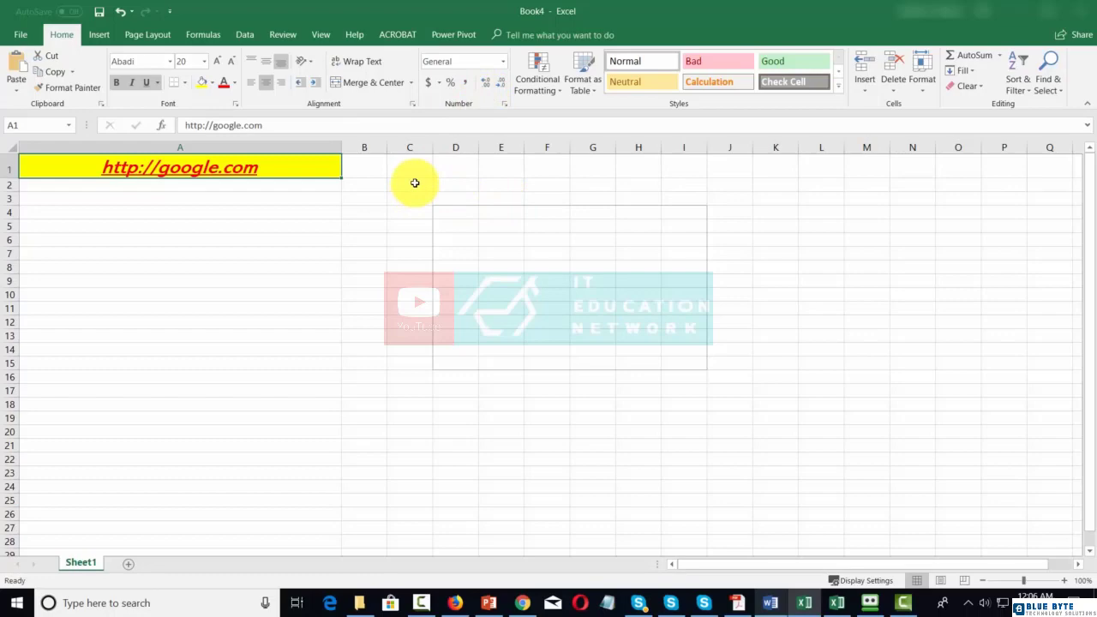
Enter the numbers 67, 67, 56 and 45 in cells D1 to D4.
left_click(455, 168)
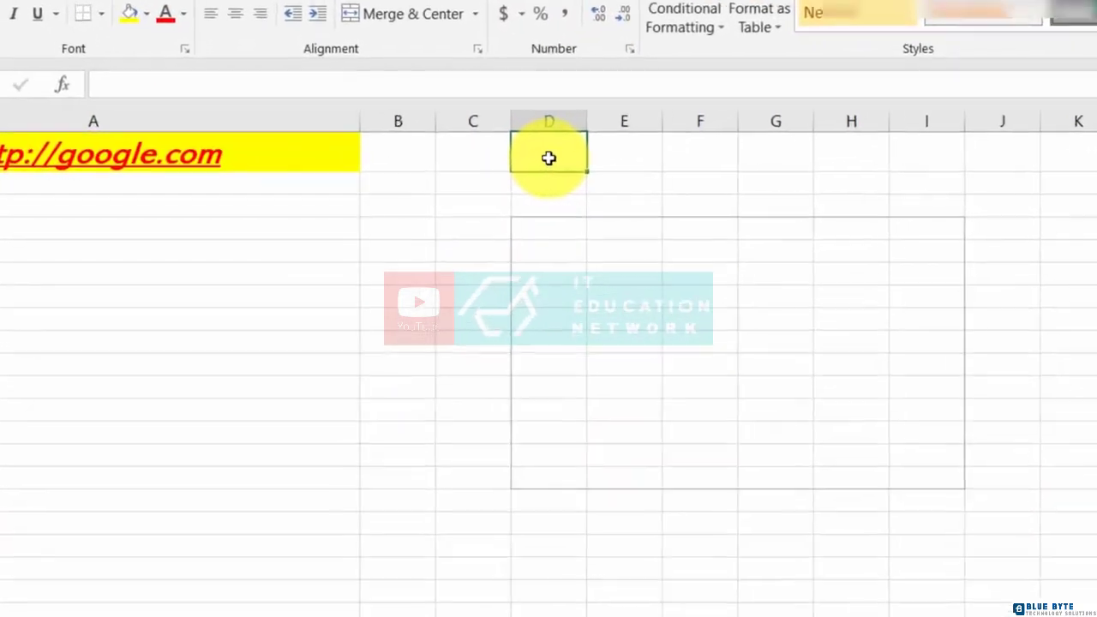
type("67")
key("Return")
type("67")
key("Return")
type("56")
key("Return")
type("45")
key("Return")
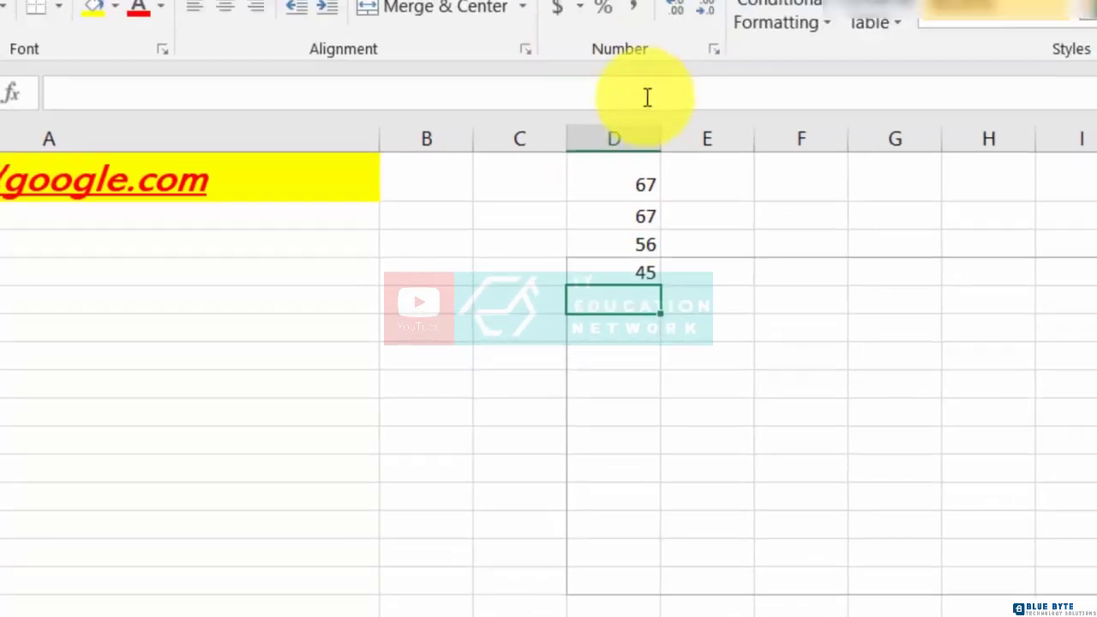
Try the Currency and Short Date number formats on the whole of column D.
left_click(608, 136)
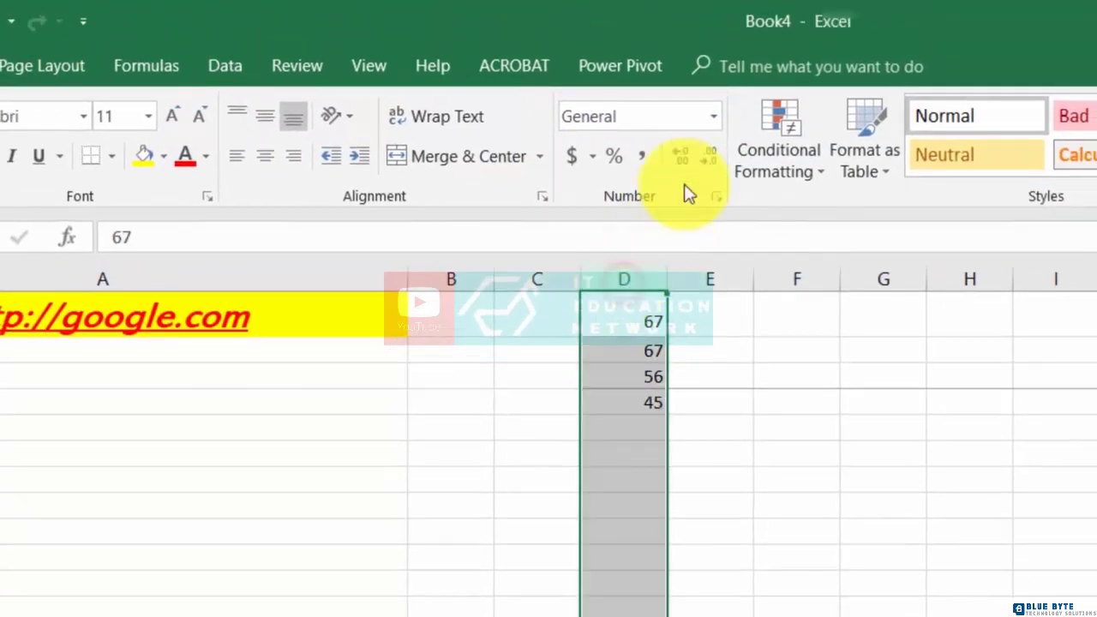
left_click(714, 118)
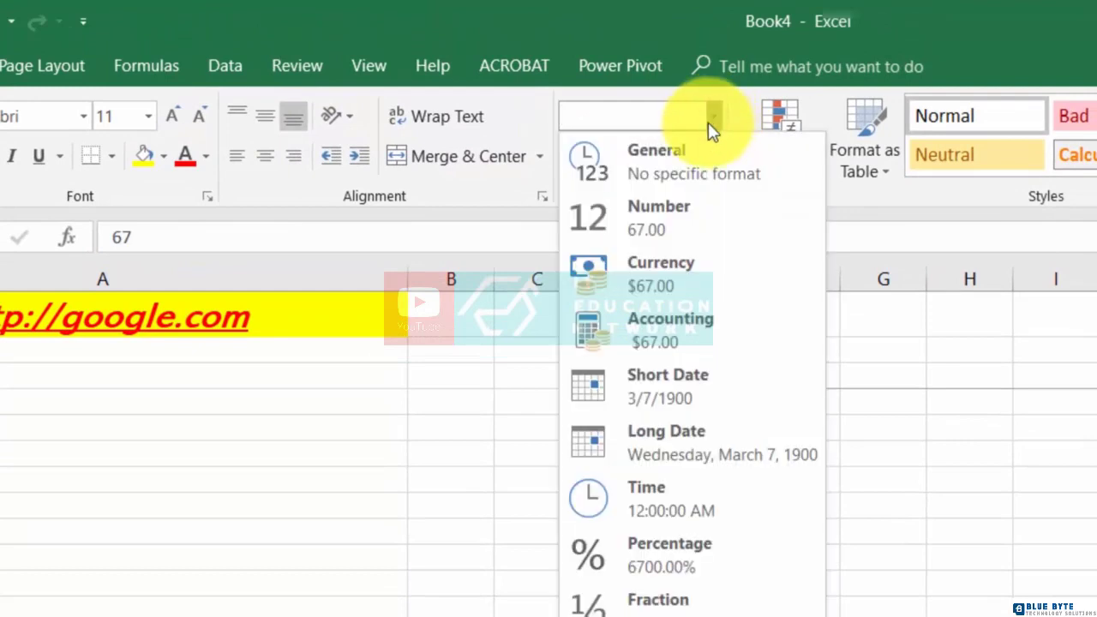
left_click(657, 272)
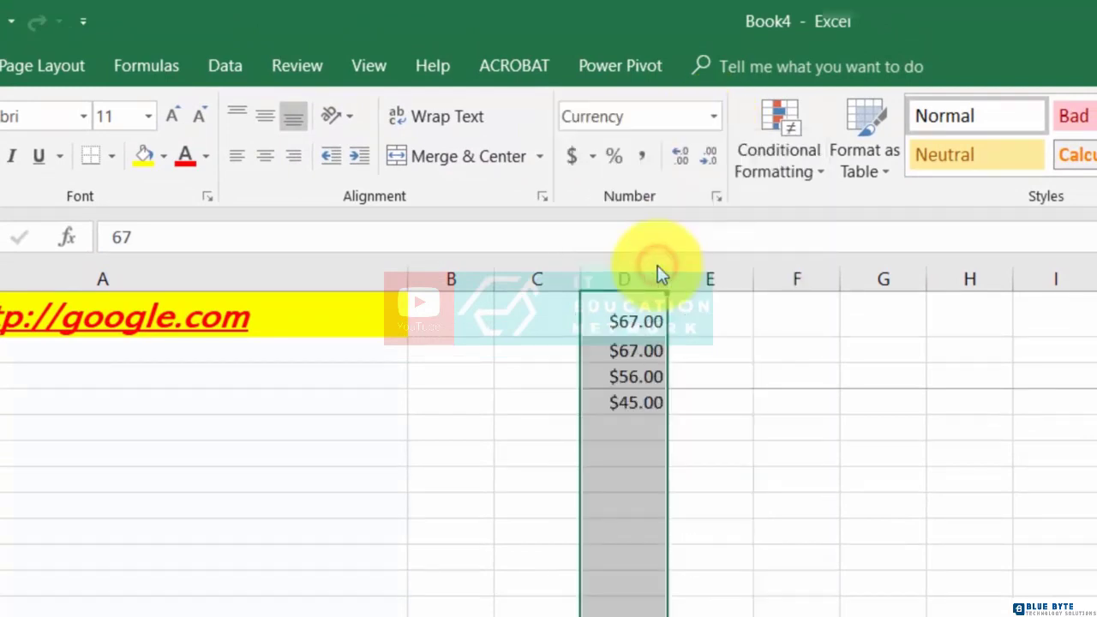
left_click(714, 117)
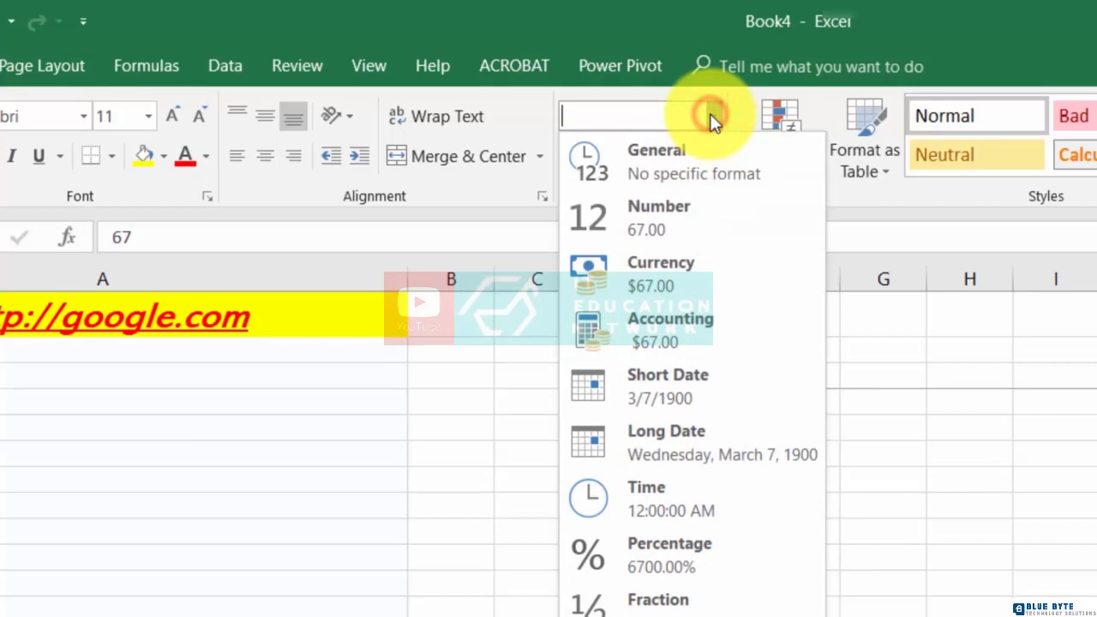
left_click(670, 388)
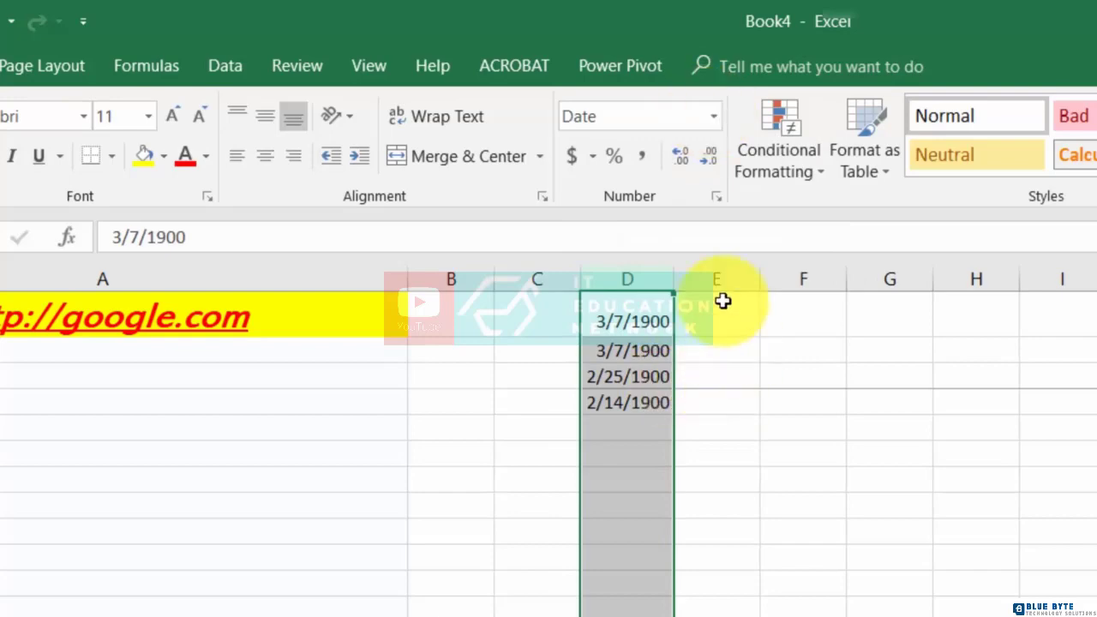
Apply the Fraction number format to column D.
left_click(713, 116)
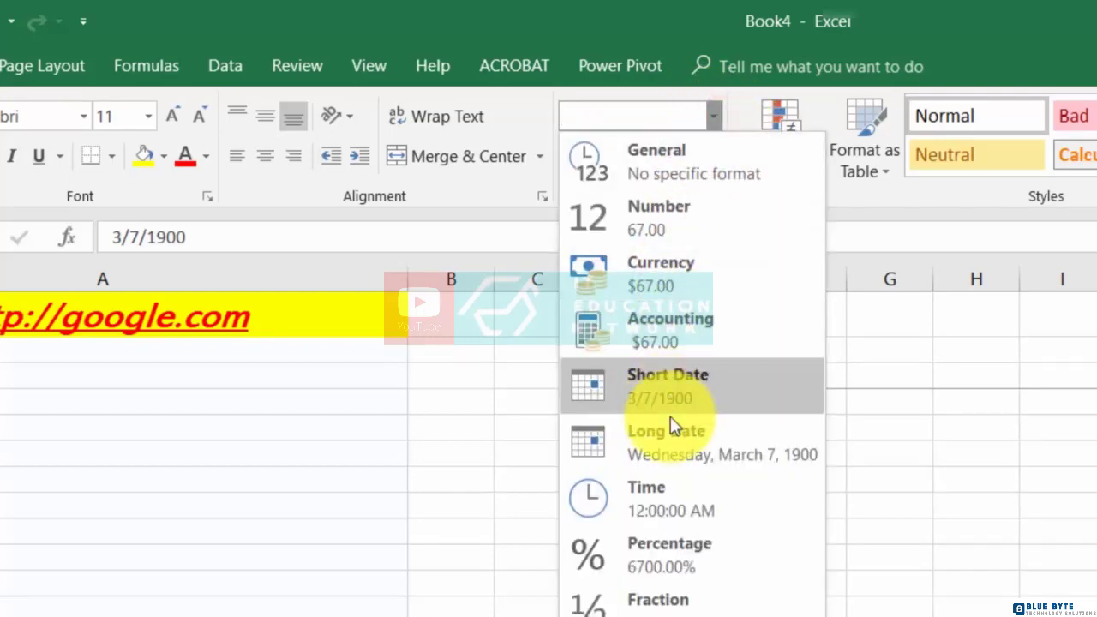
left_click(671, 600)
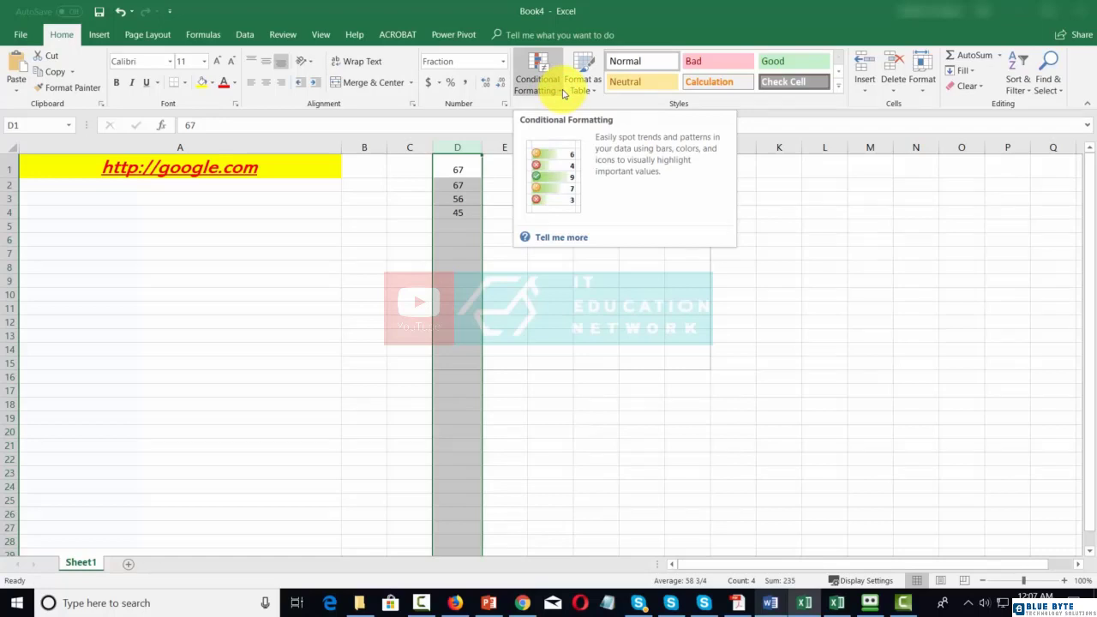
Enter the numbers 78, 56, 100 and 89 in cells G1 to G4 and select column G.
left_click(608, 171)
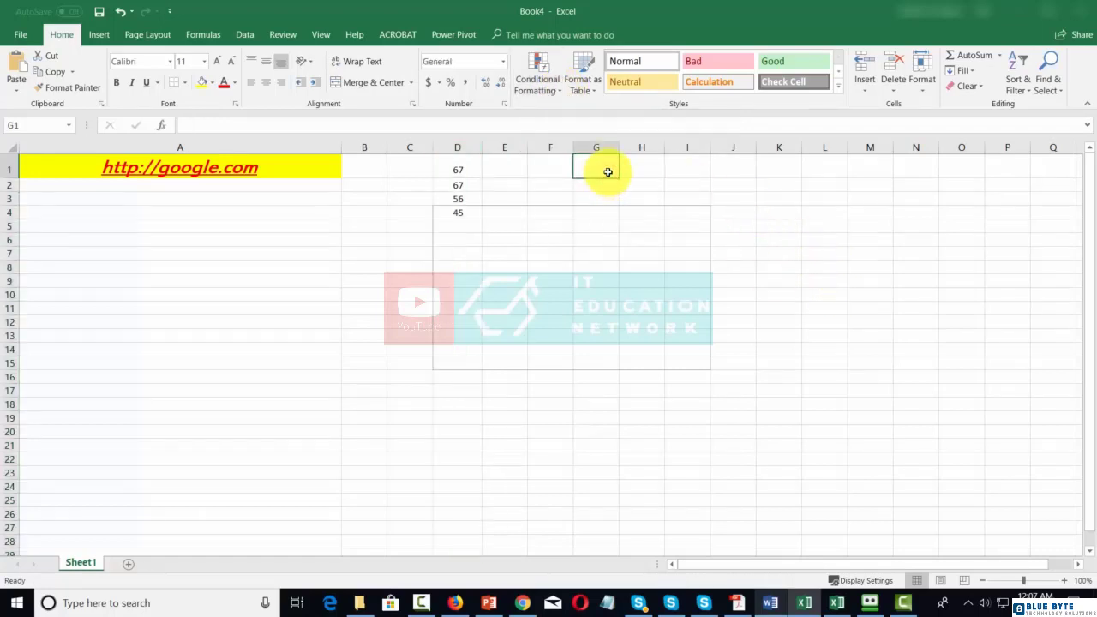
left_click(554, 32)
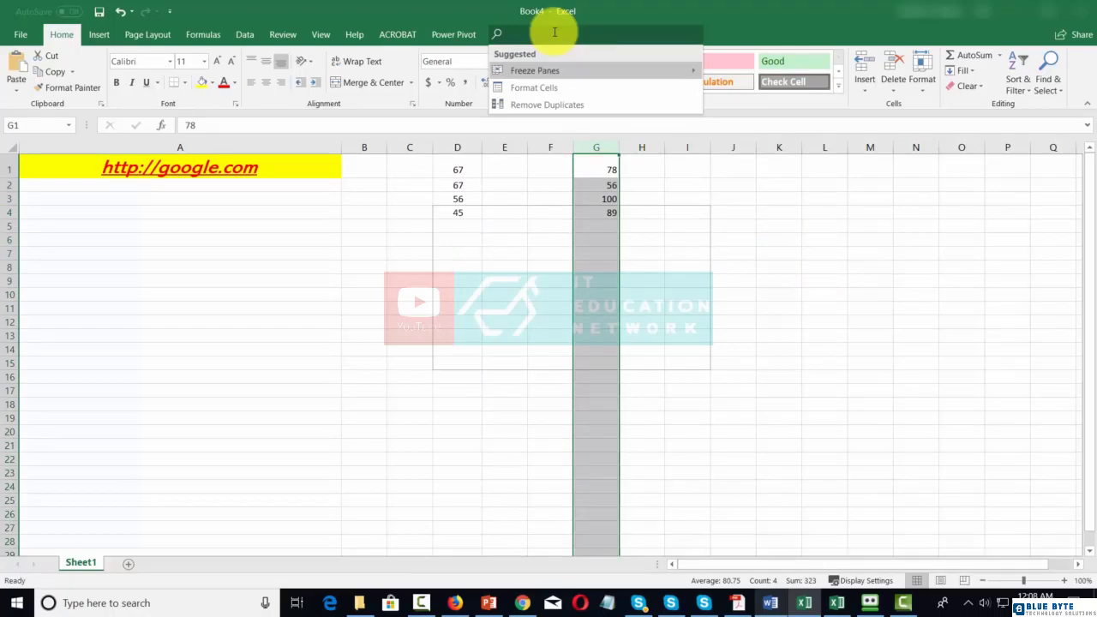
left_click(660, 3)
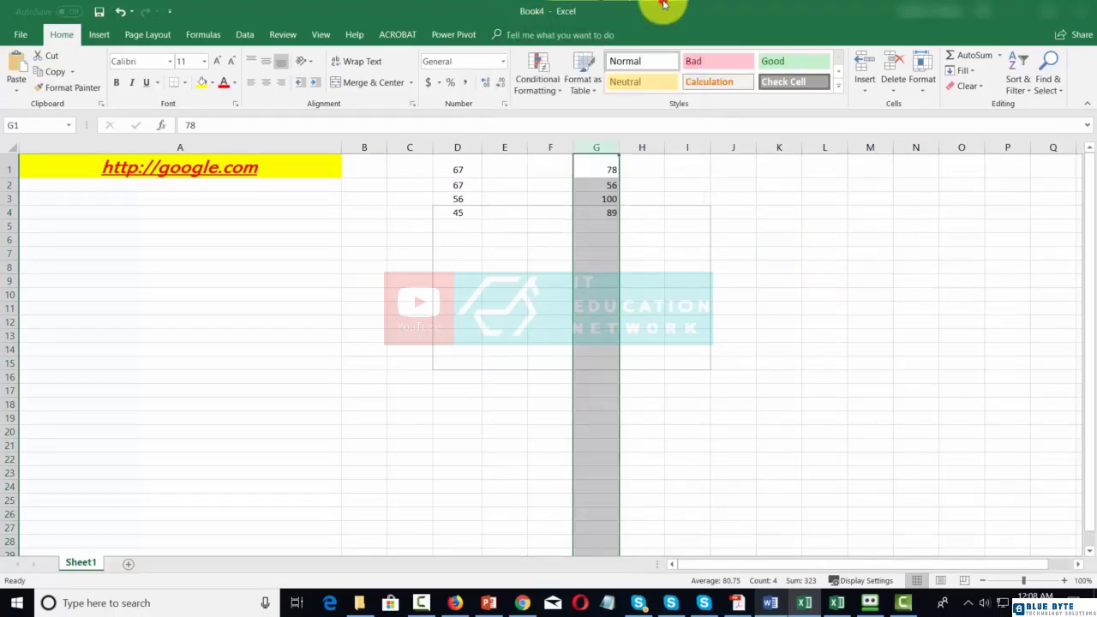
Highlight column G values greater than 77 with a light red fill and enter 89, 56 and 99 in cells G5 to G7.
left_click(561, 97)
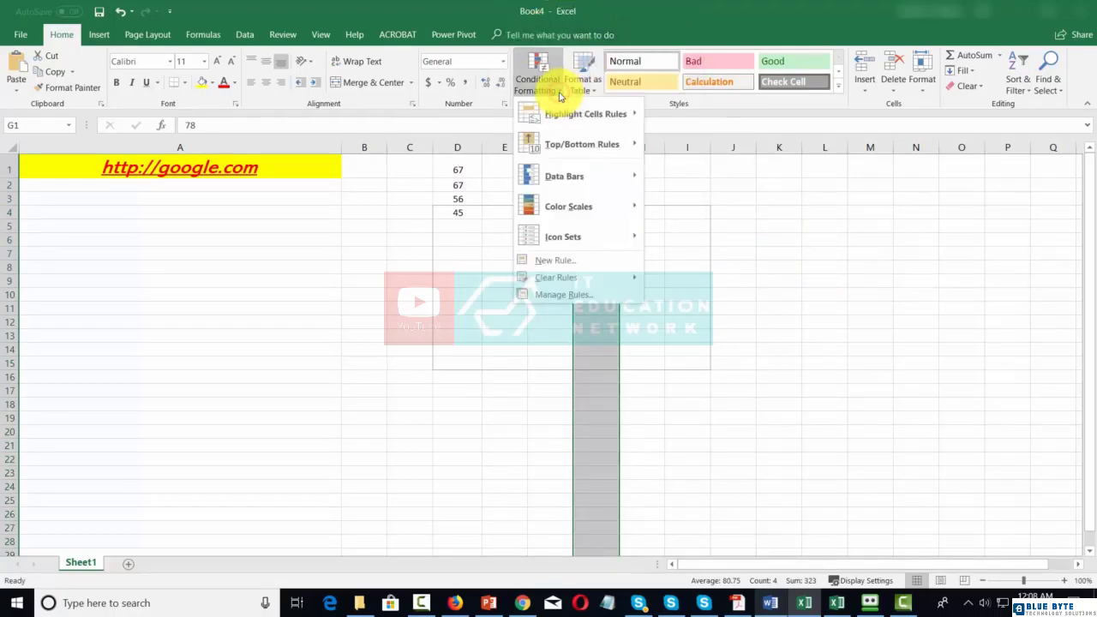
mouse_move(561, 113)
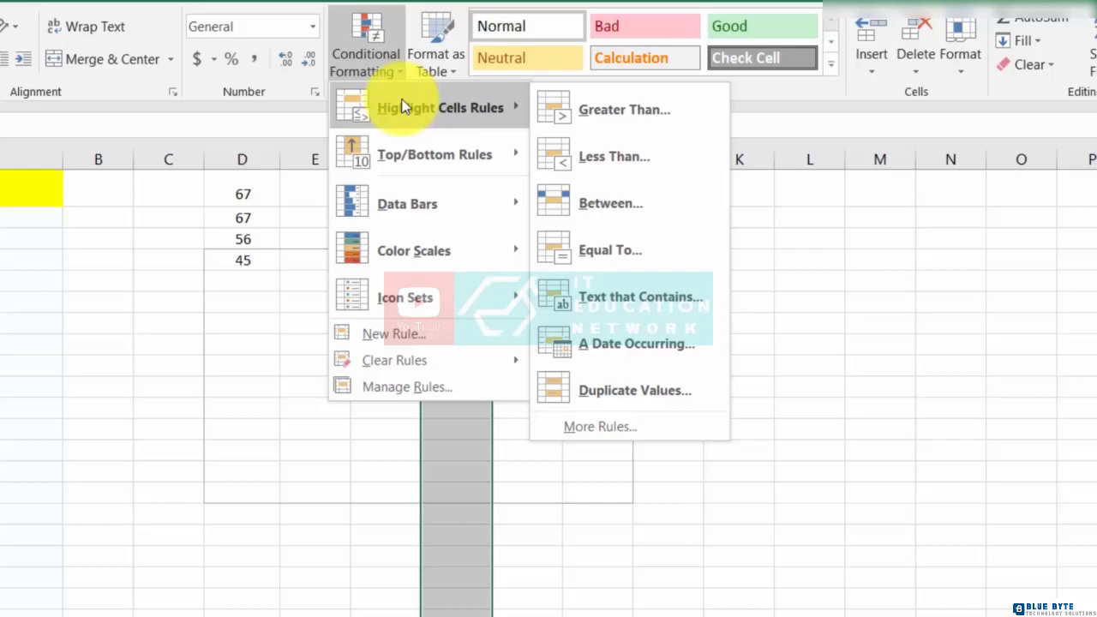
left_click(558, 110)
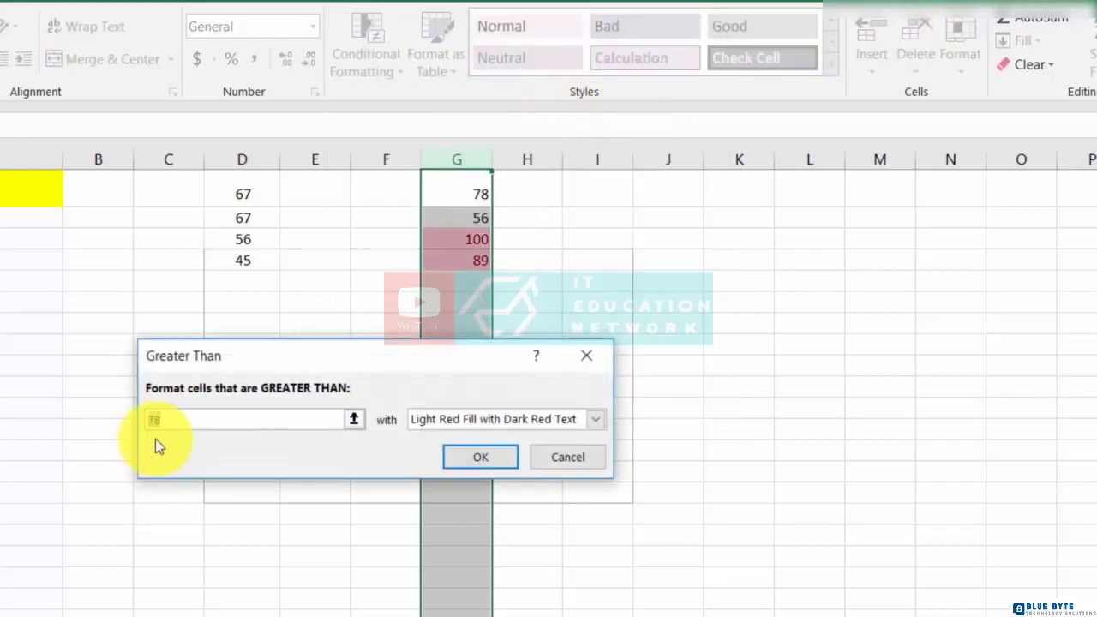
left_click(270, 418)
key("BackSpace")
type("7")
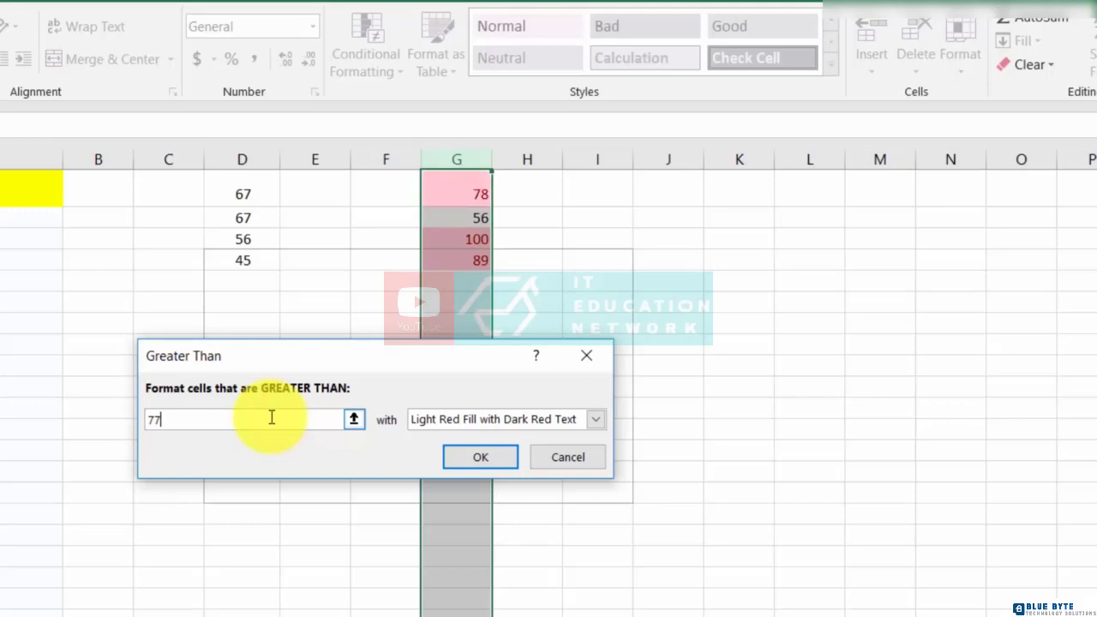
left_click(595, 419)
left_click(465, 452)
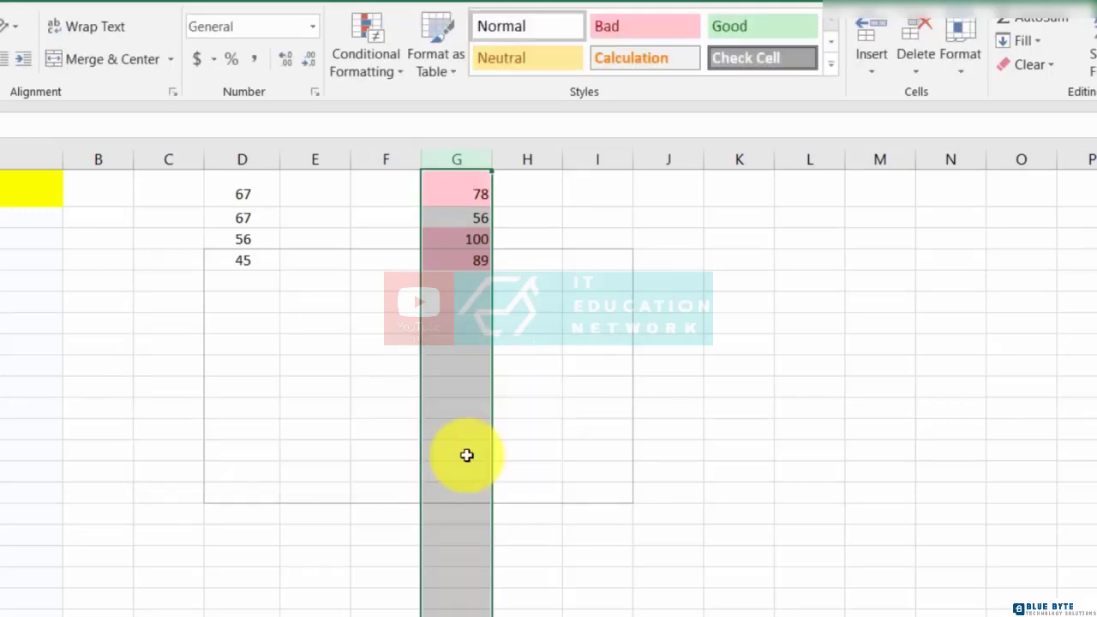
left_click(660, 384)
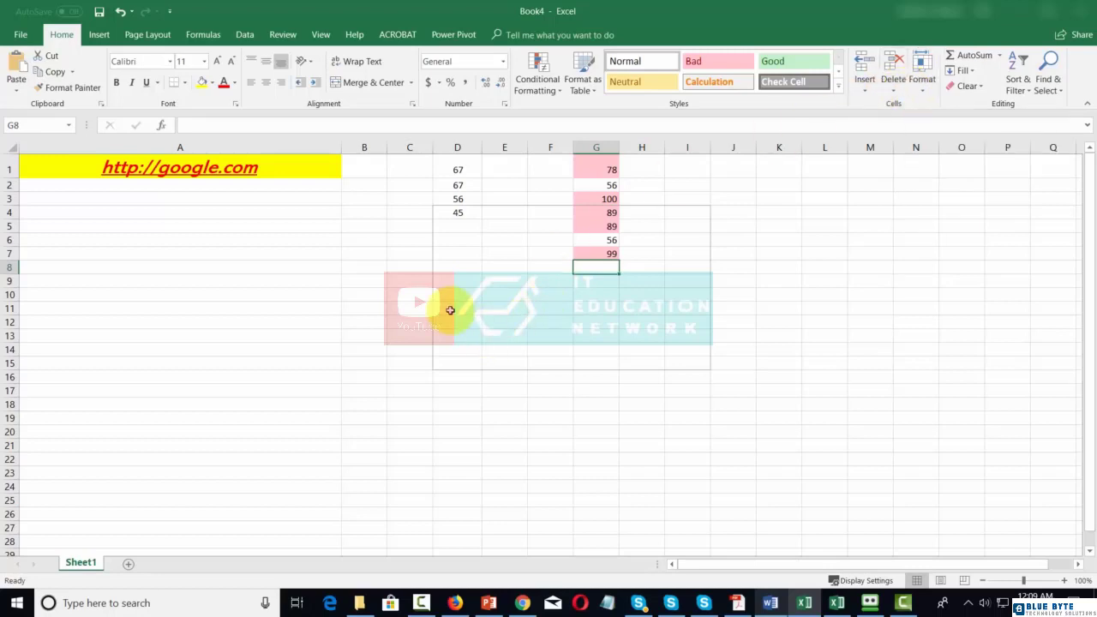
Select row 6, add a blank row there with Insert Cells and remove it with Delete Cells.
left_click(10, 281)
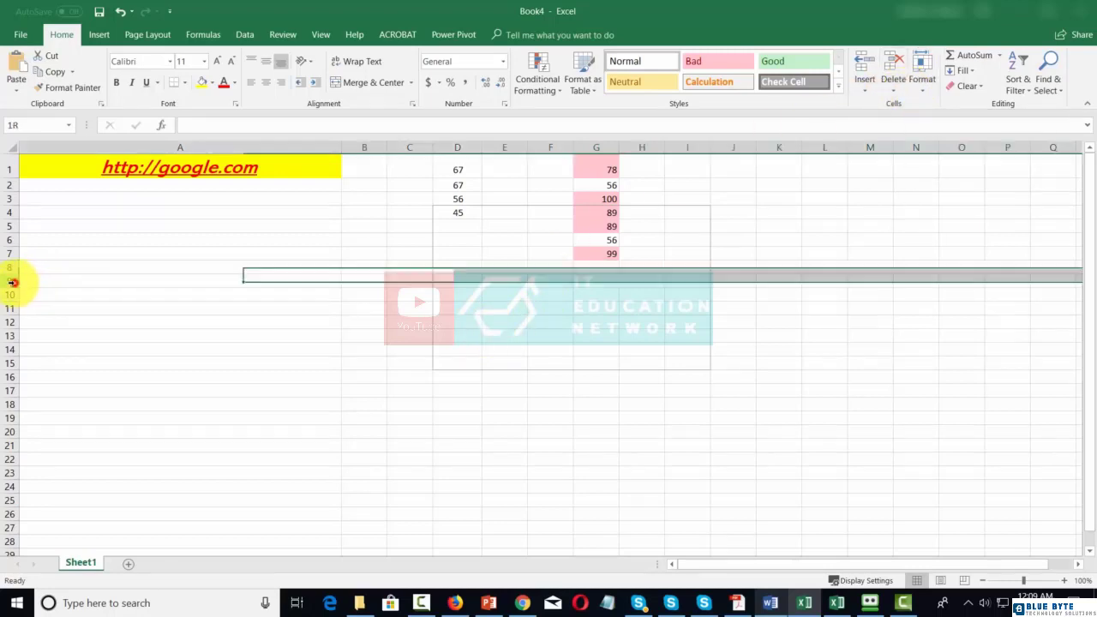
left_click_drag(11, 276, 744, 247)
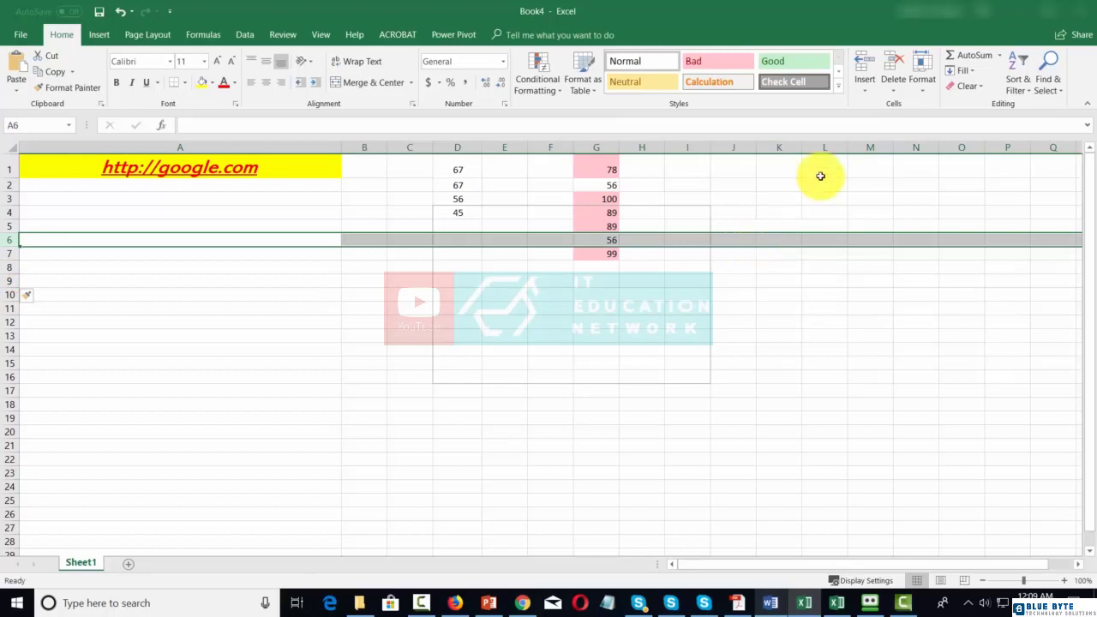
left_click(865, 92)
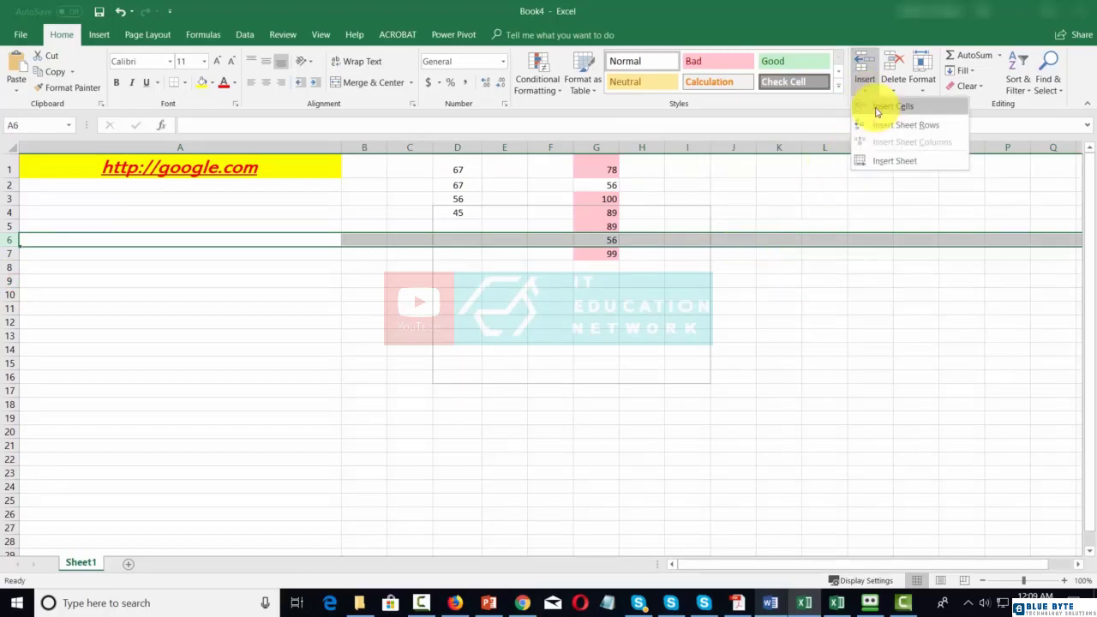
left_click(878, 110)
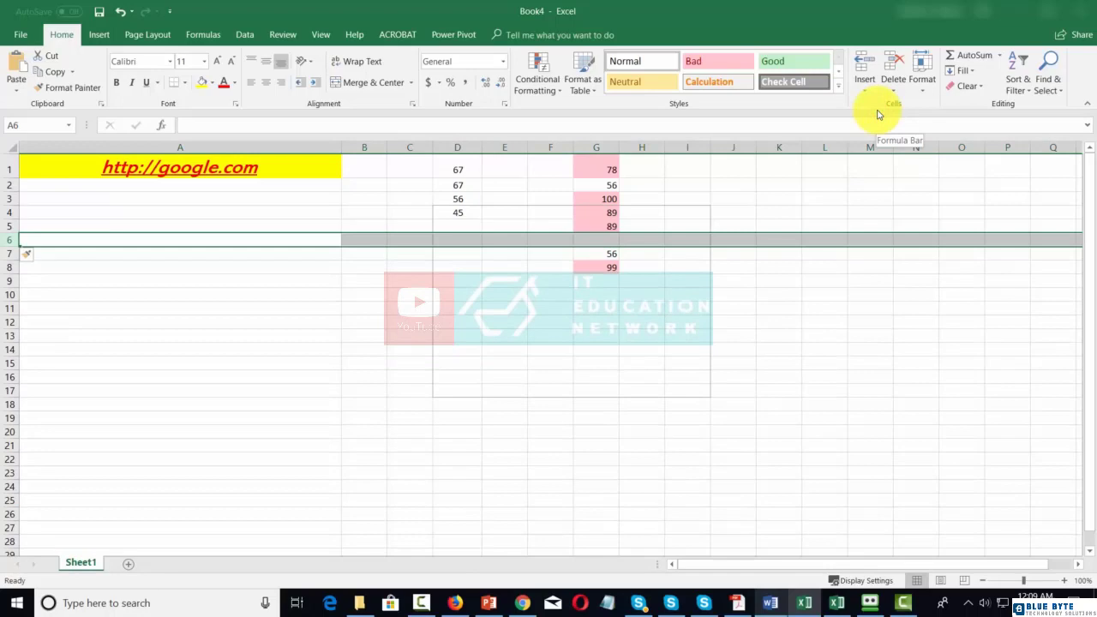
left_click(892, 91)
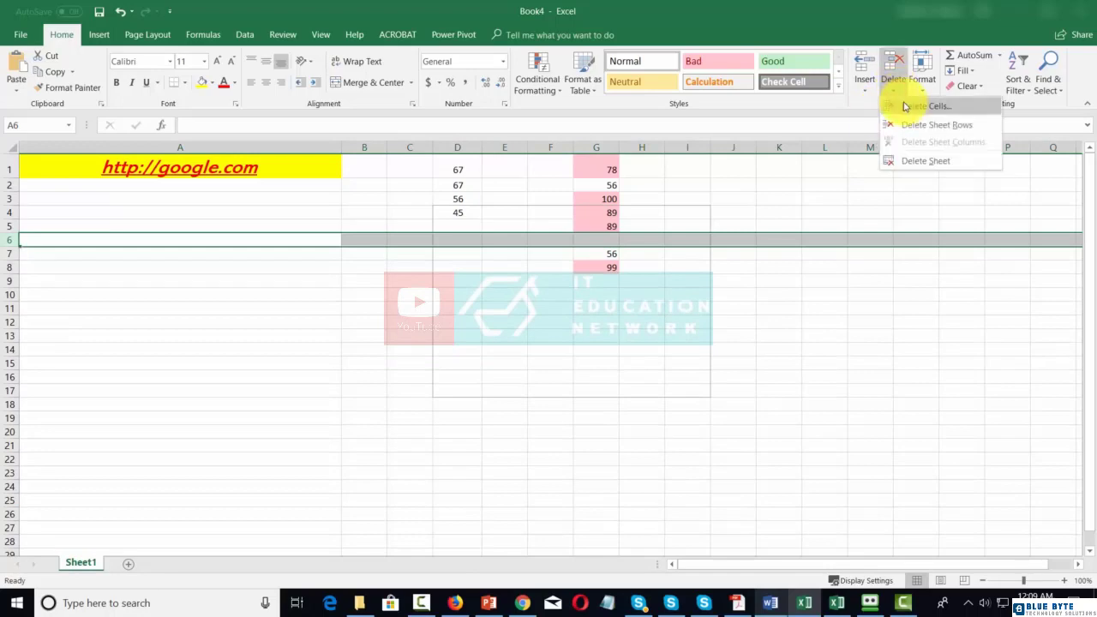
left_click(903, 104)
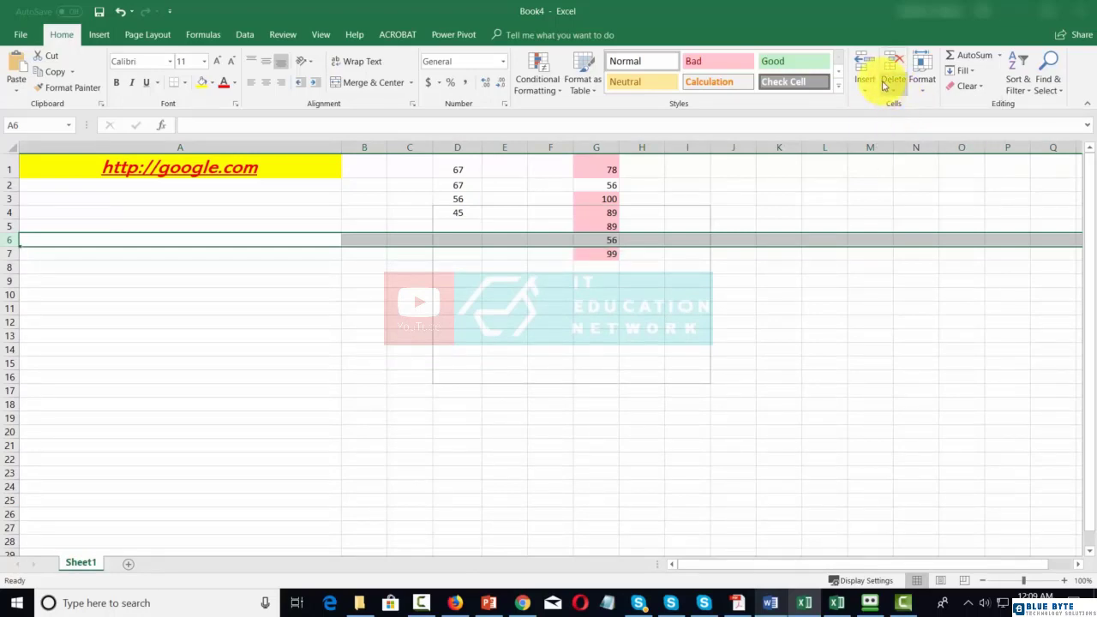
Insert a blank sheet row at row 6 and delete that sheet row again.
left_click(865, 89)
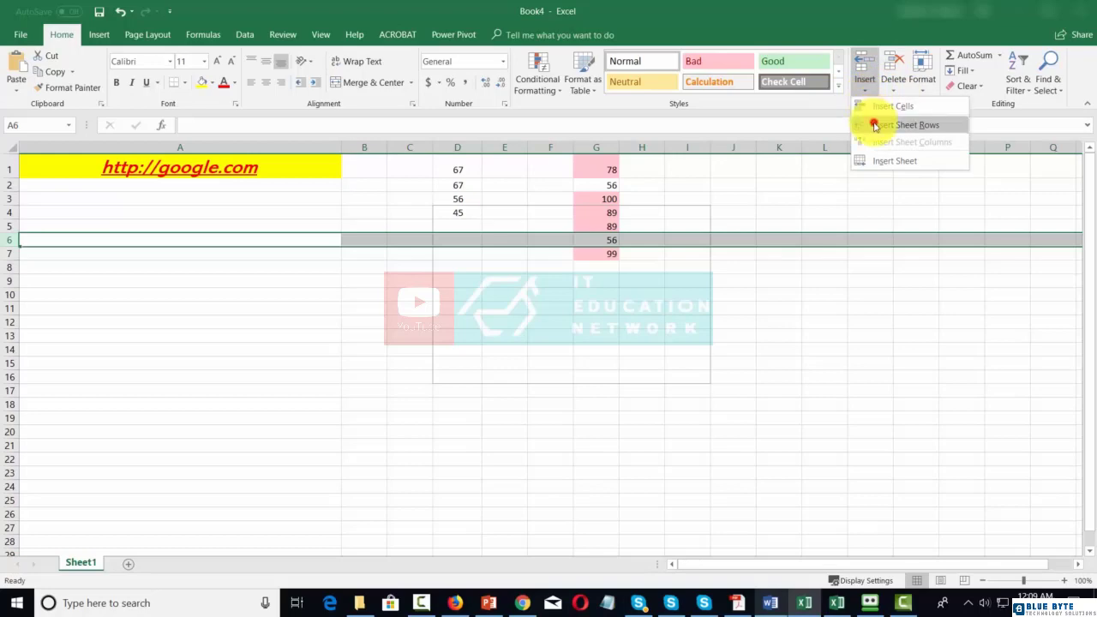
left_click(872, 125)
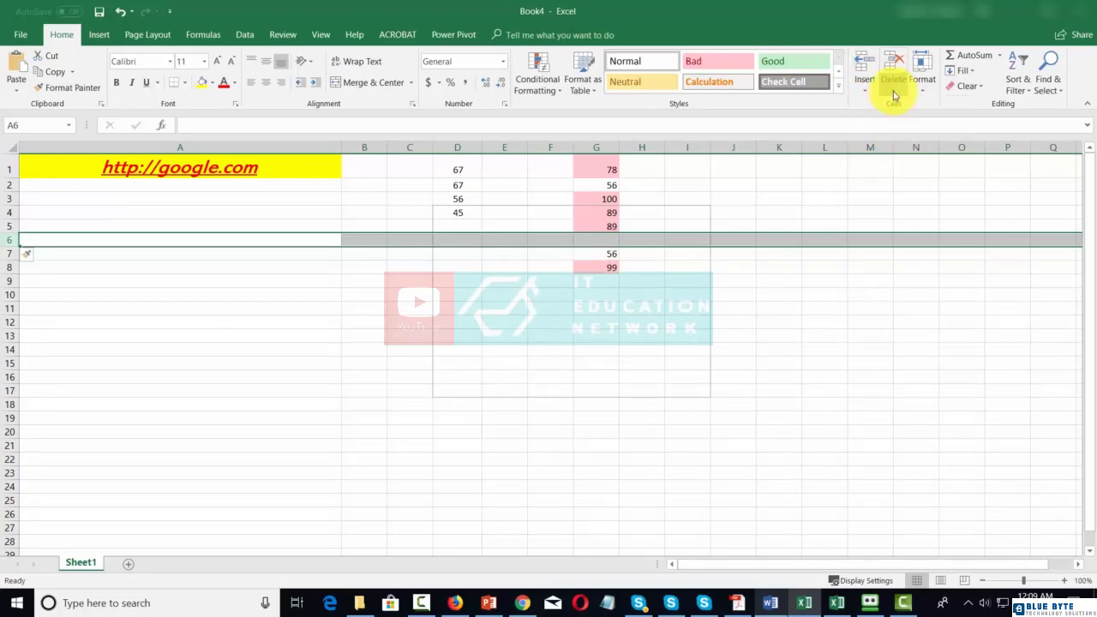
left_click(893, 95)
left_click(898, 124)
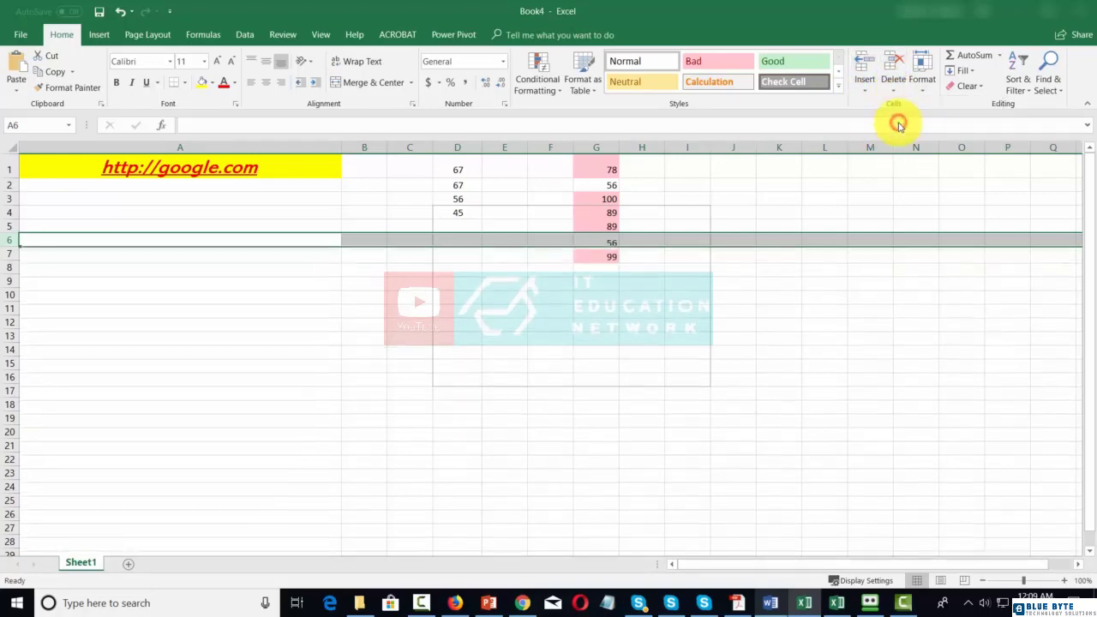
left_click(830, 225)
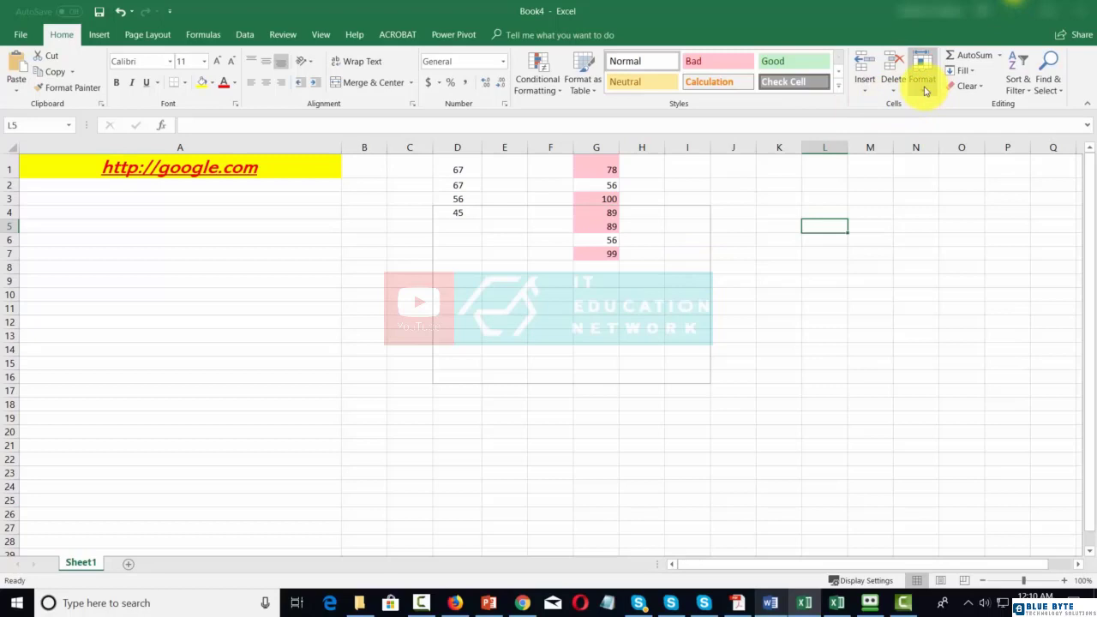
left_click(605, 239)
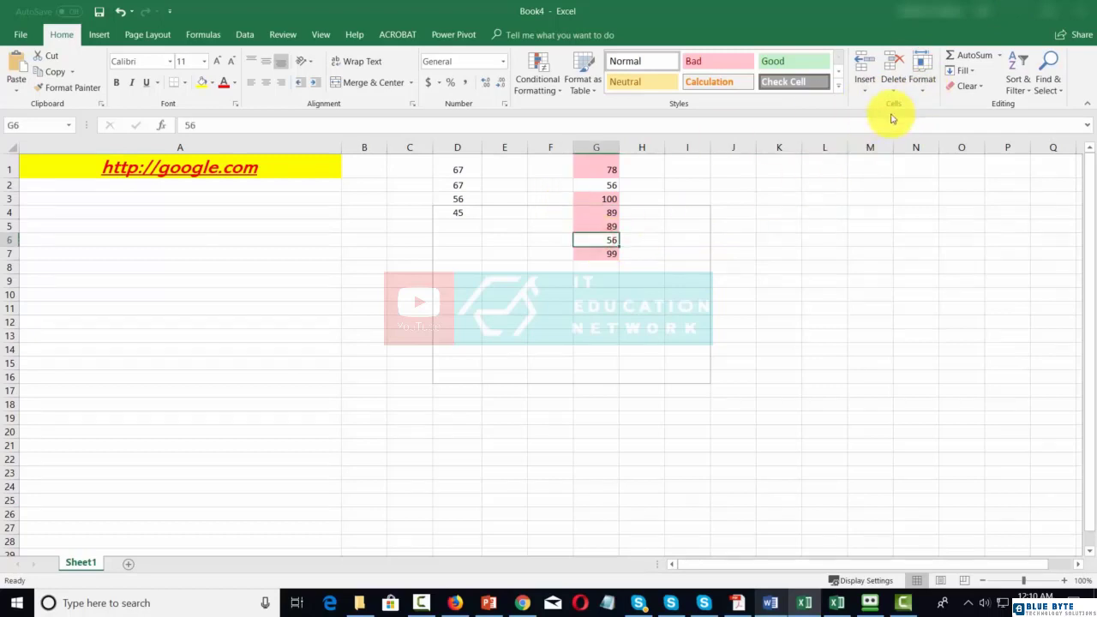
left_click(923, 91)
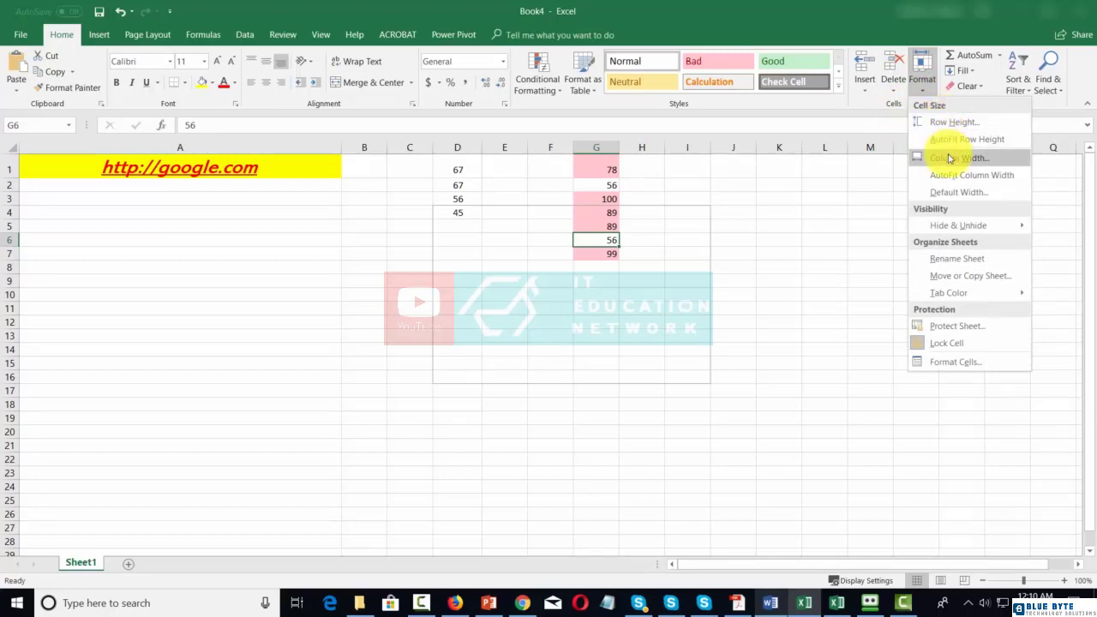
mouse_move(954, 230)
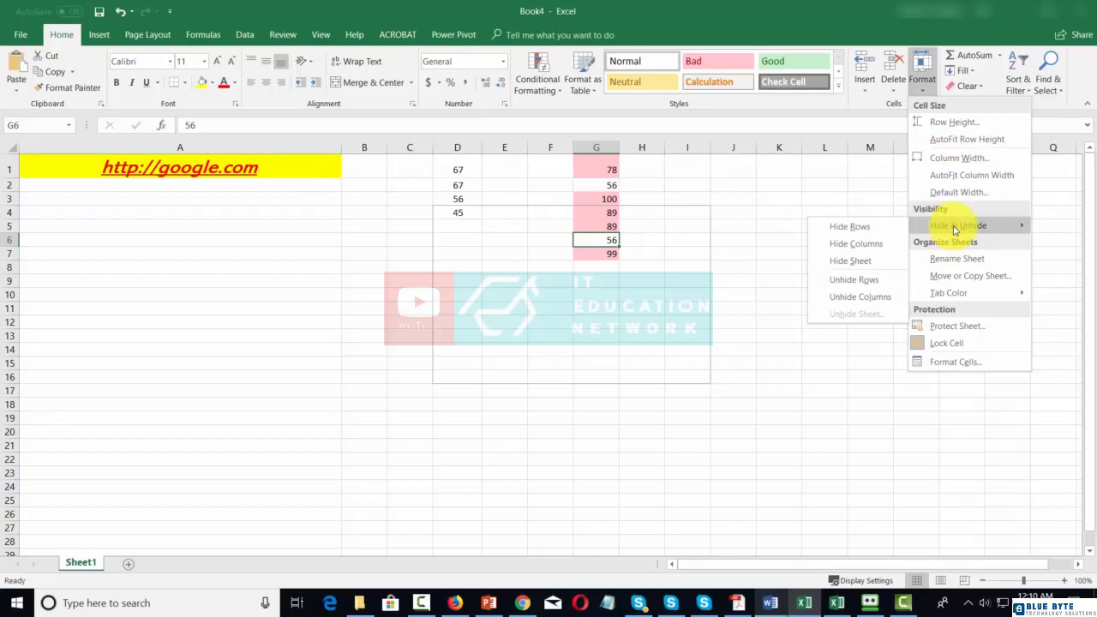
mouse_move(947, 292)
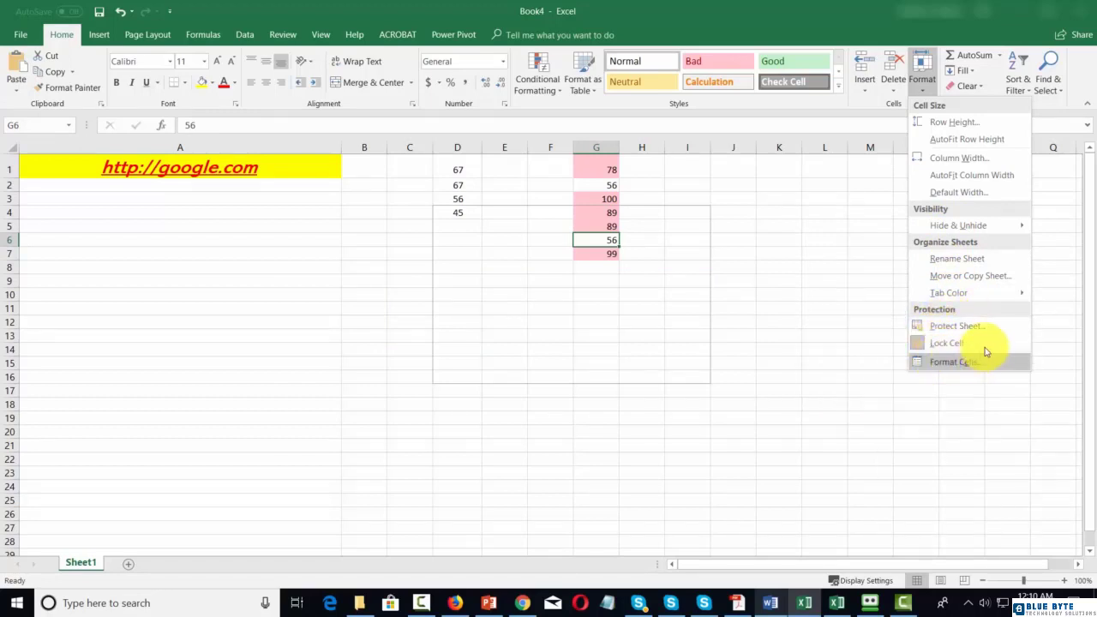
left_click(978, 130)
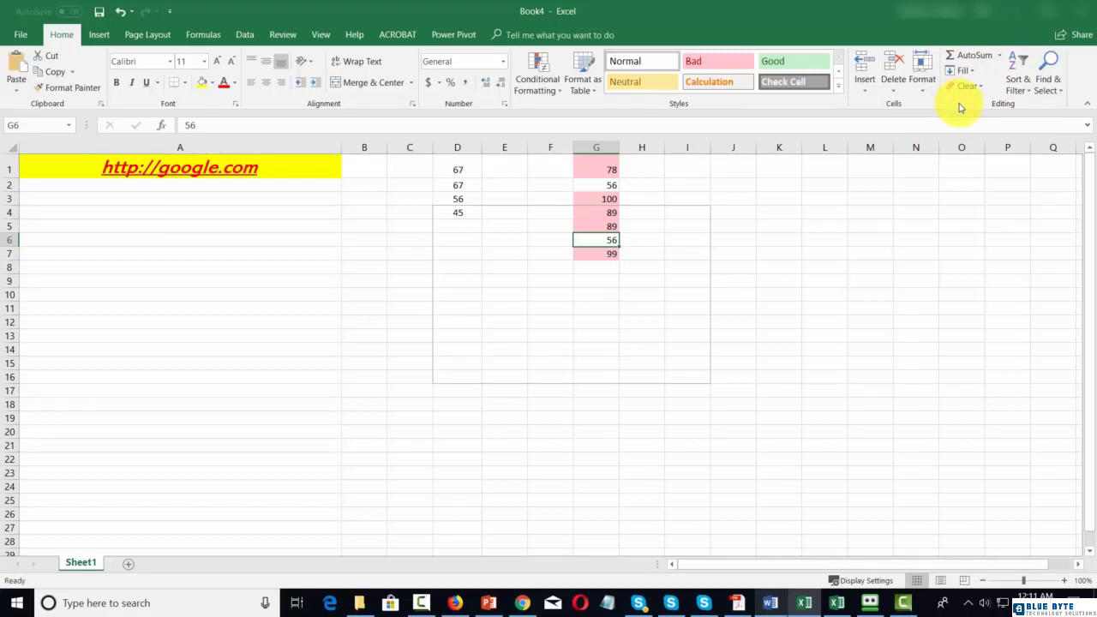
Search the worksheet for the value 67 and for the text "google".
left_click(1062, 93)
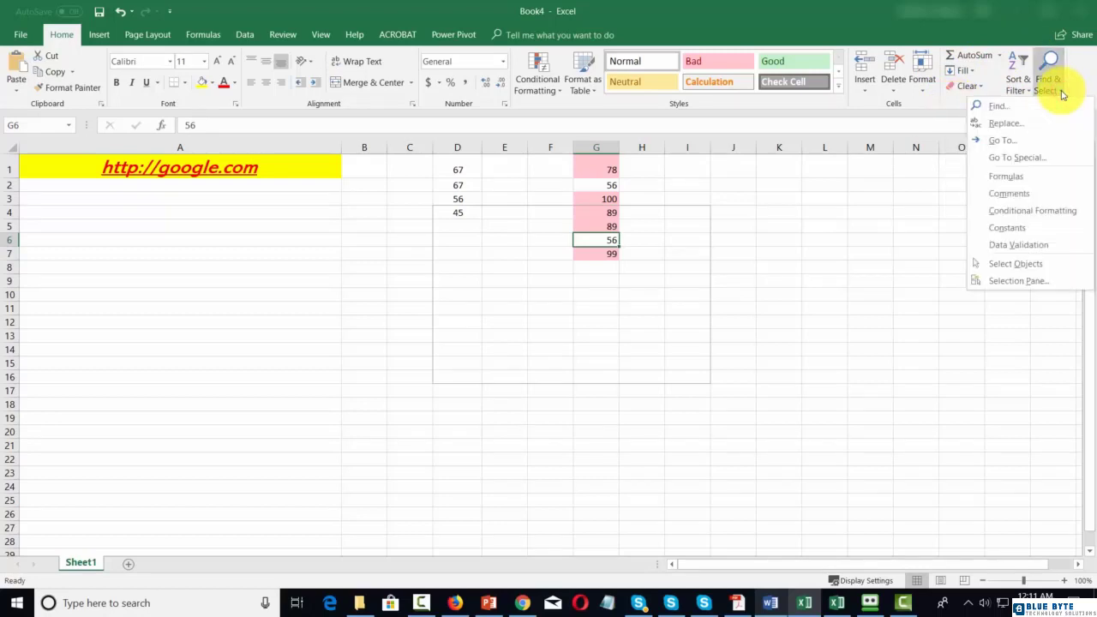
left_click(996, 106)
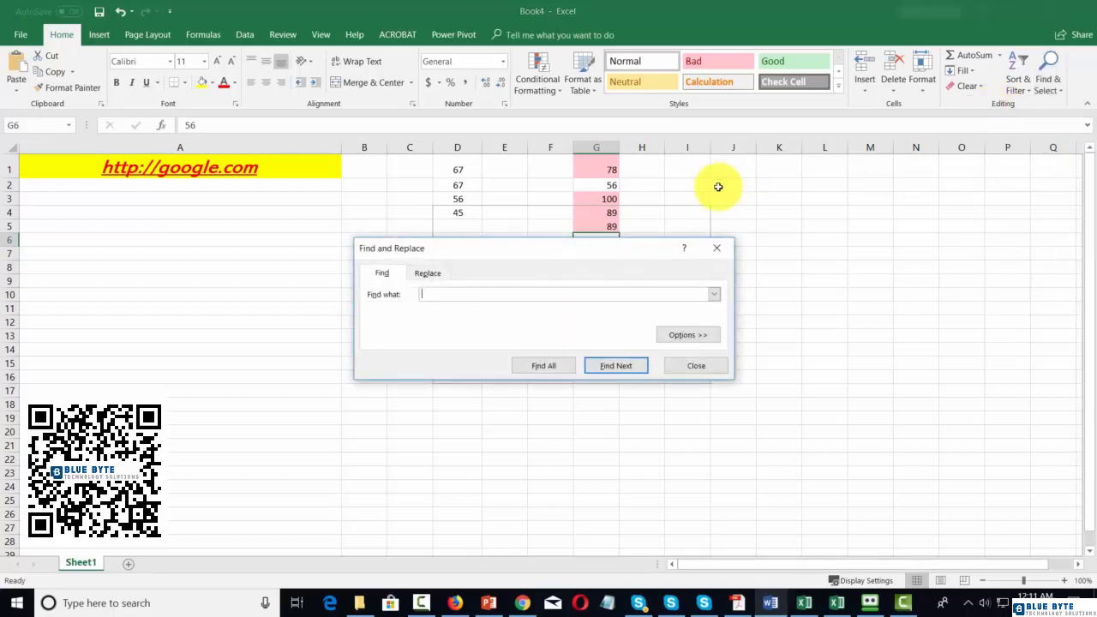
left_click(614, 367)
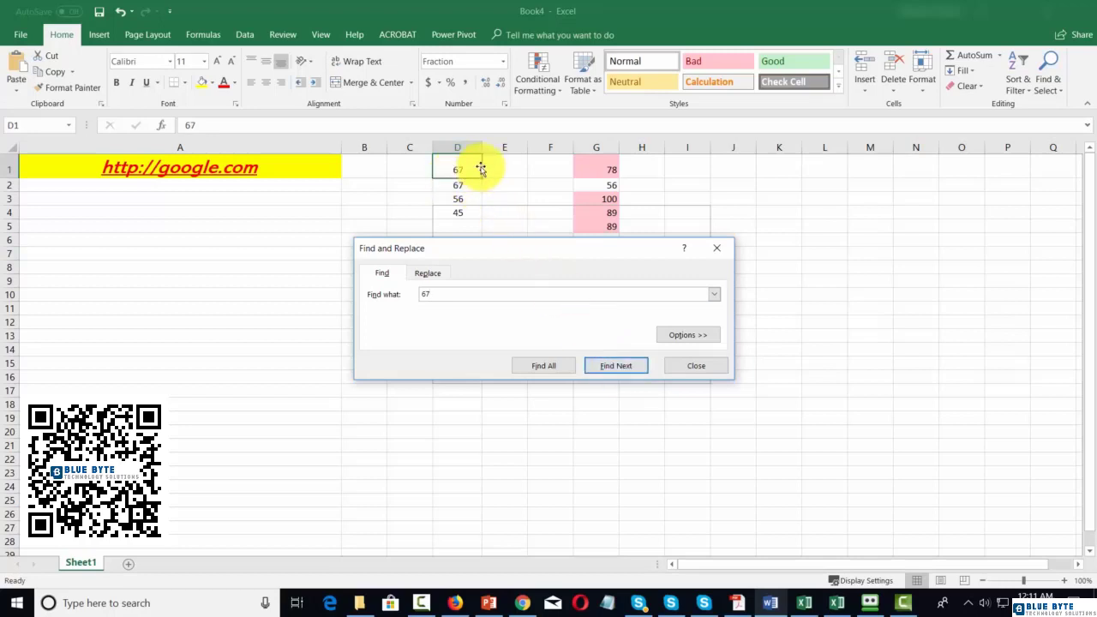
left_click(529, 302)
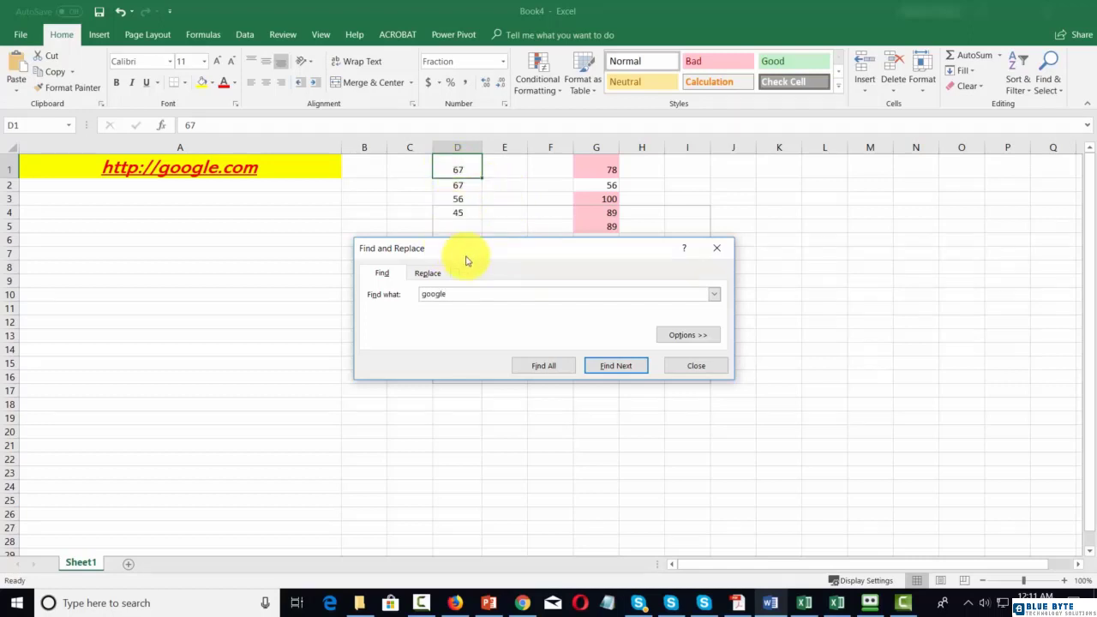
left_click(602, 367)
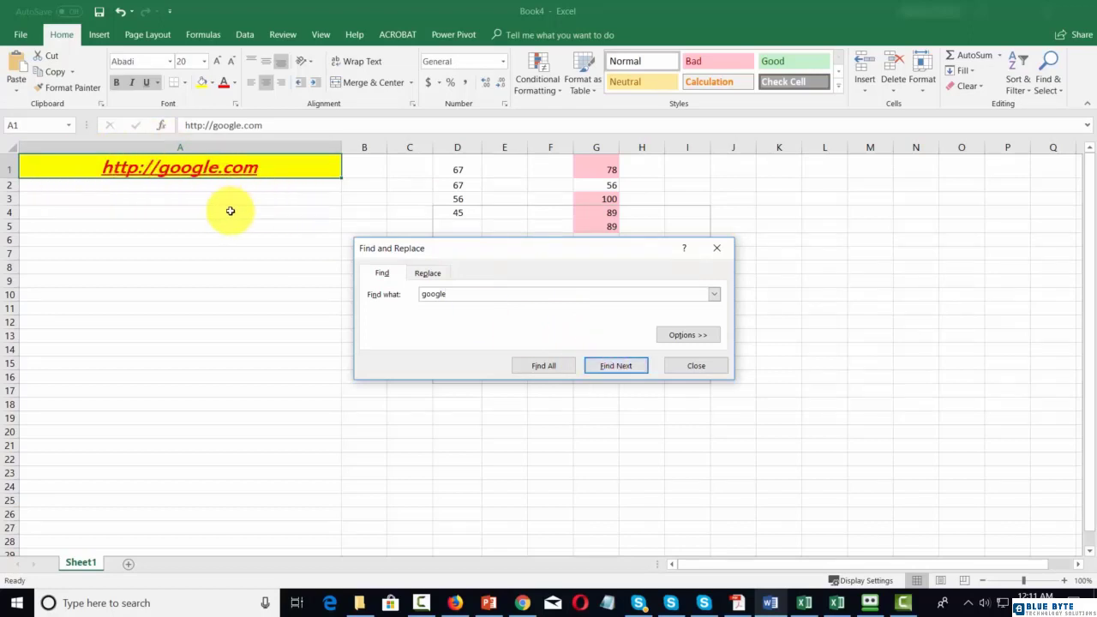
left_click(715, 249)
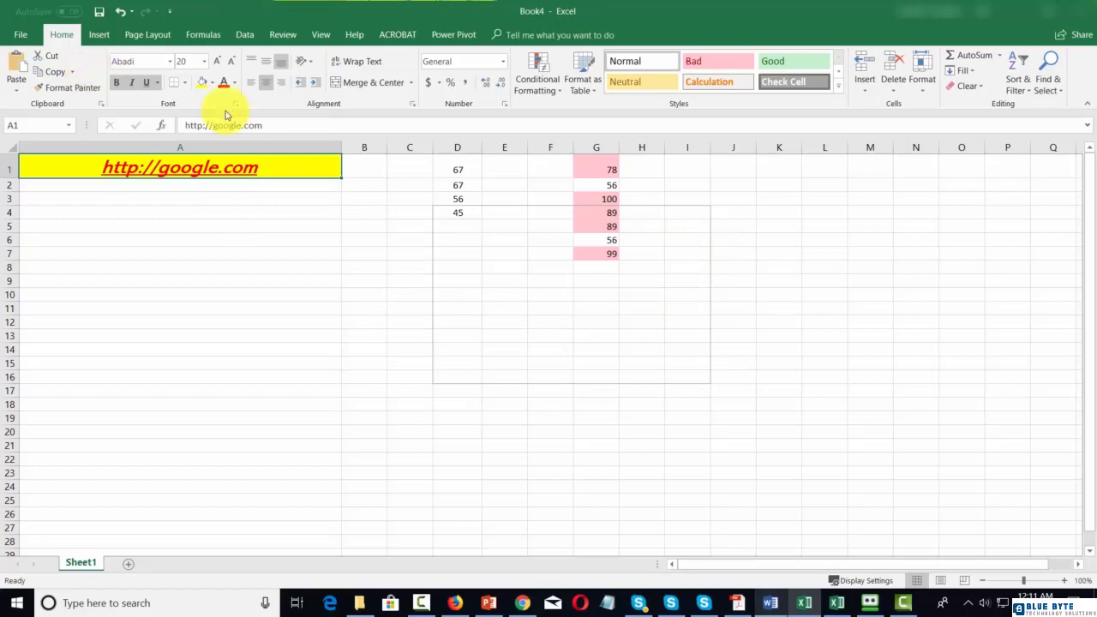